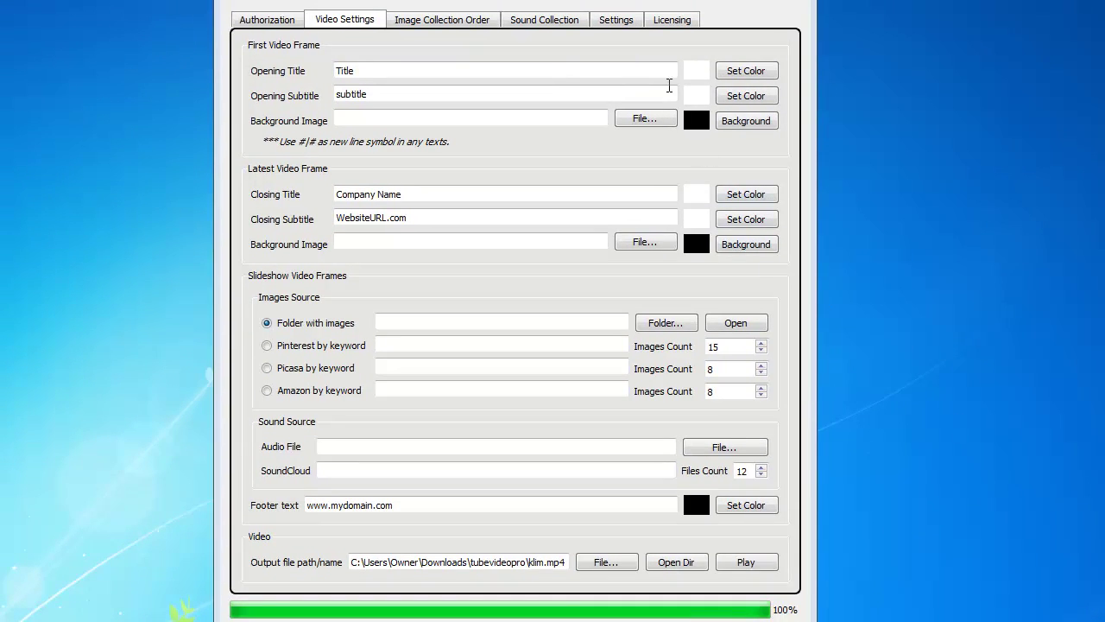
Review the license terms covering copyright of Pinterest and Picasa images and SoundCloud audio
click(664, 19)
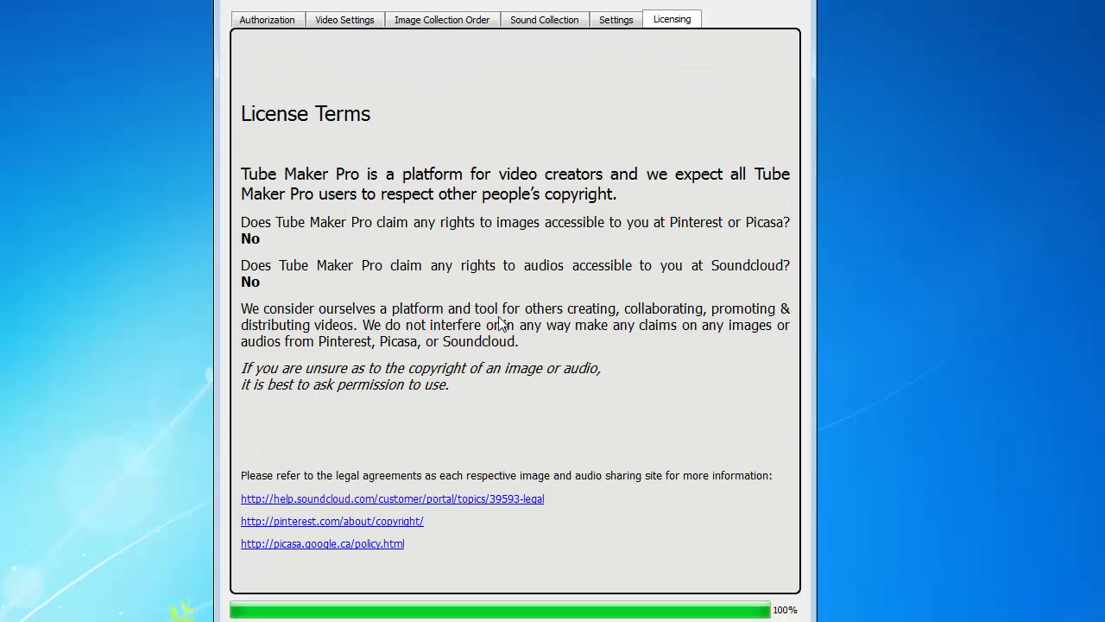
Source the slideshow images from Pinterest with the keyword "princess diana", keeping the images count at 15
click(350, 17)
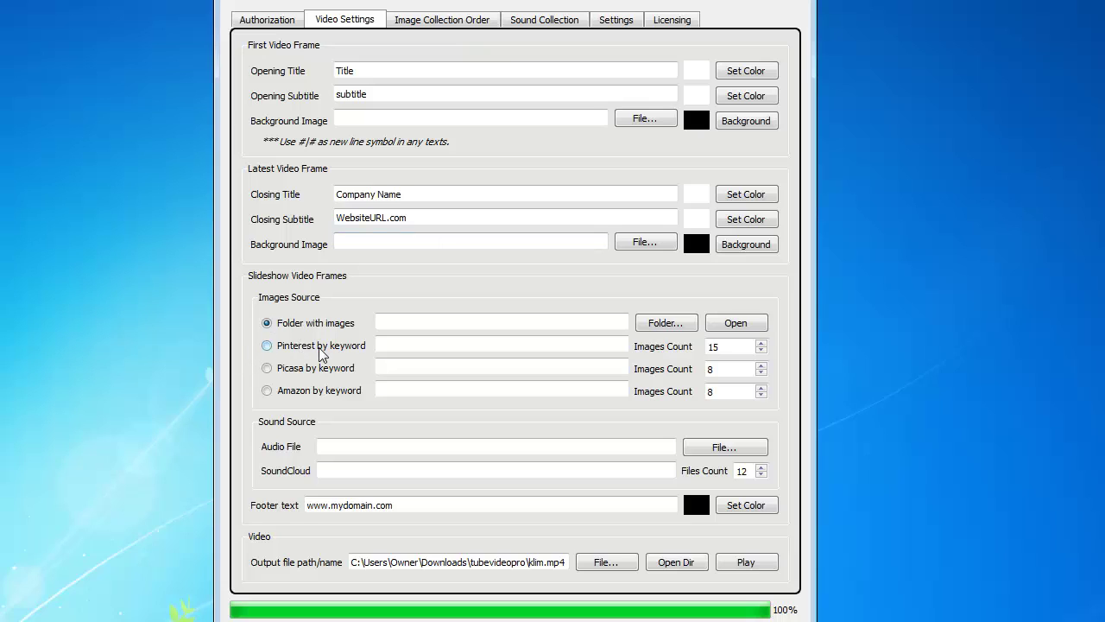
click(268, 346)
click(411, 348)
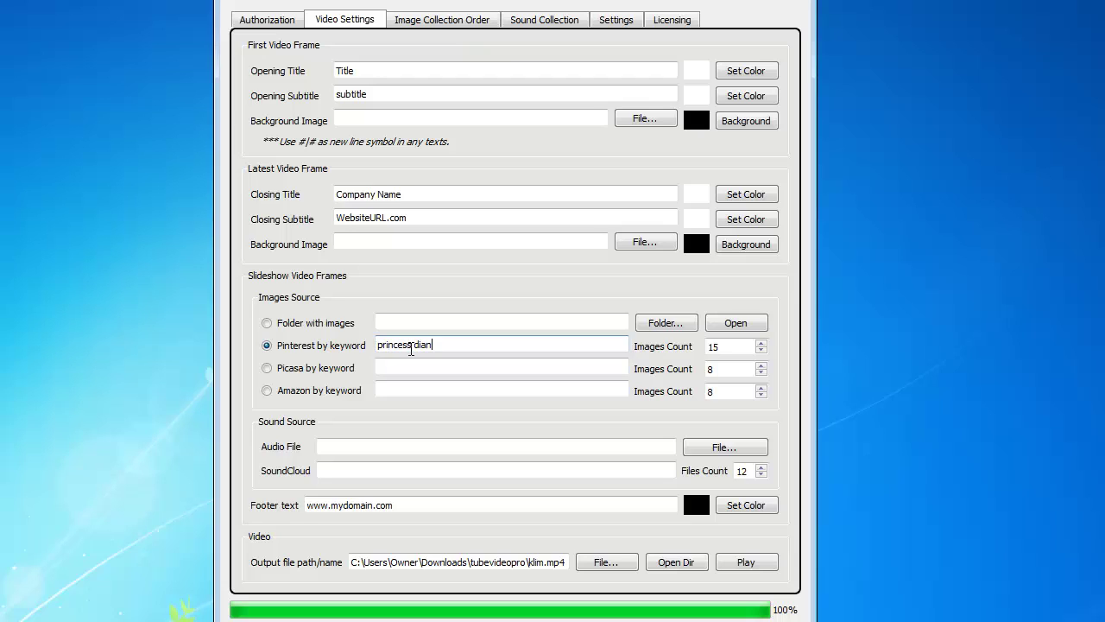
double_click(716, 345)
Source the slideshow sound from SoundCloud with the keywords "candle in the wind elton john", keeping the files count at 12
click(324, 470)
click(376, 445)
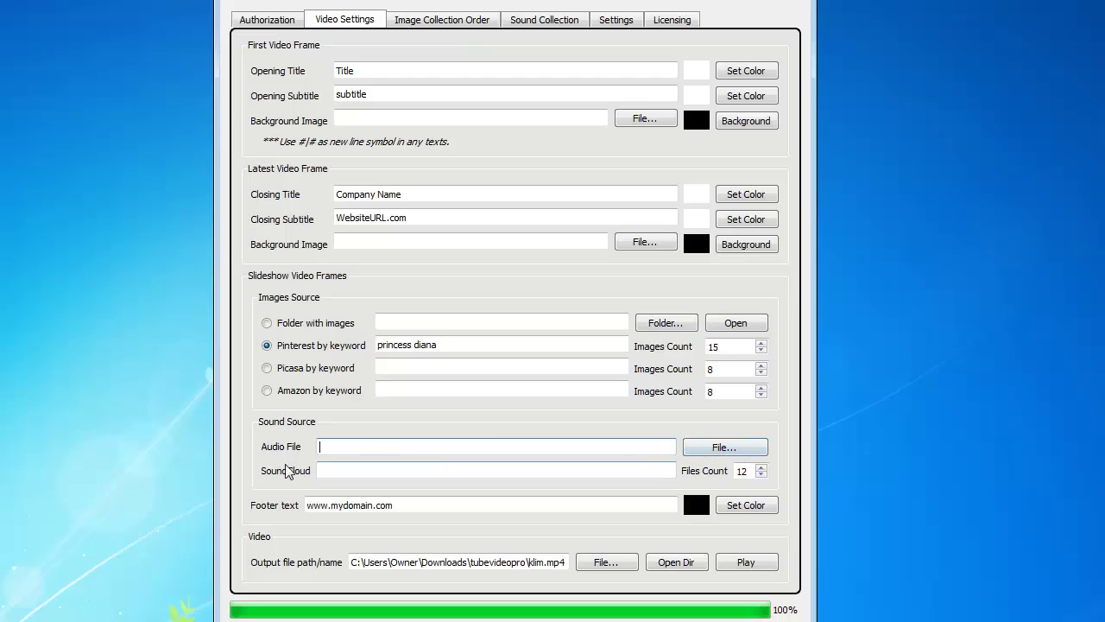
click(356, 473)
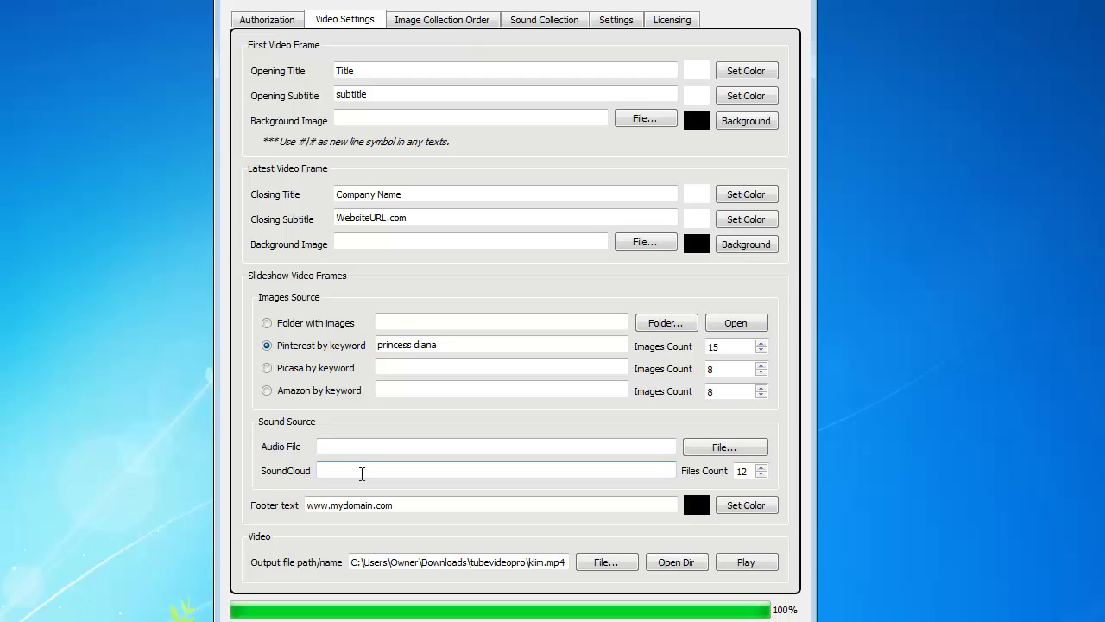
text(candle in the wind elton john)
double_click(739, 471)
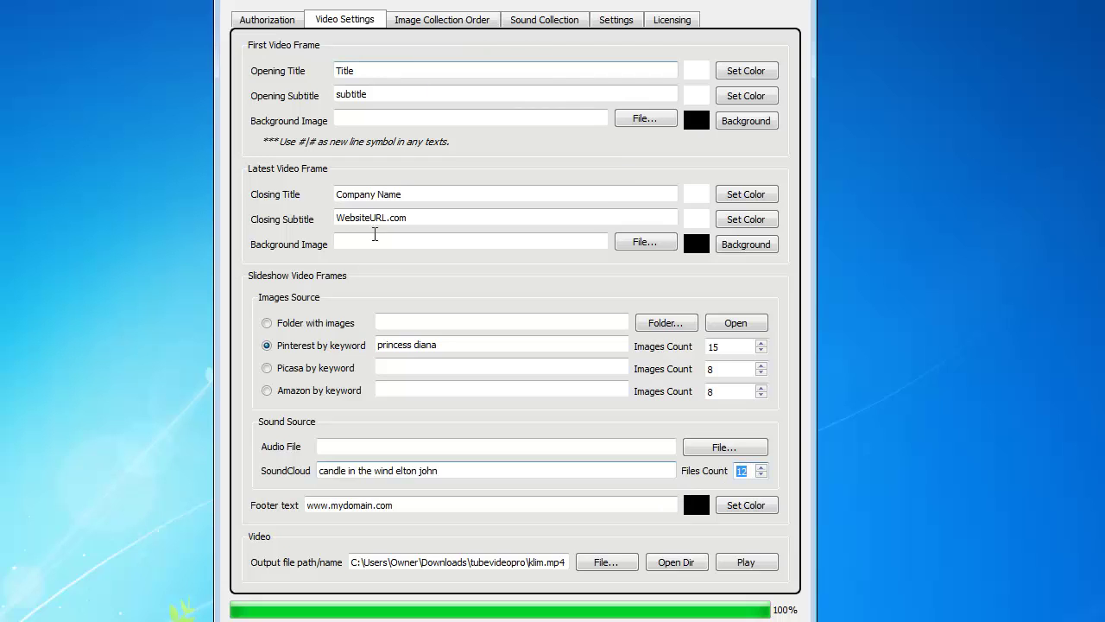
Review the first, last and middle image times and the defined video size, and return to the slideshow source settings
click(630, 22)
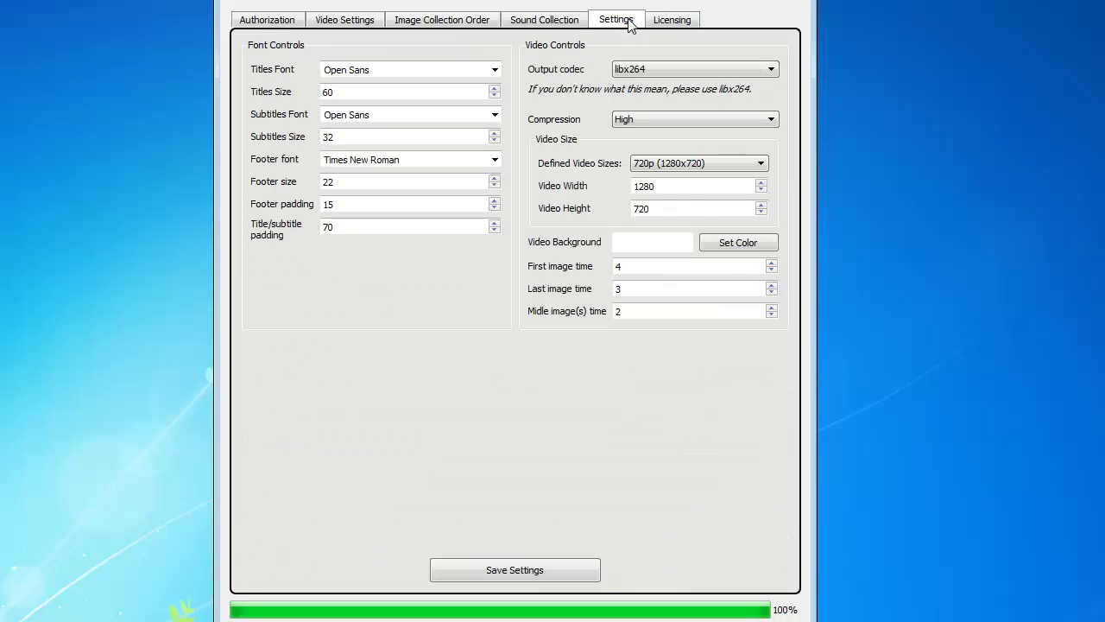
click(622, 268)
double_click(626, 269)
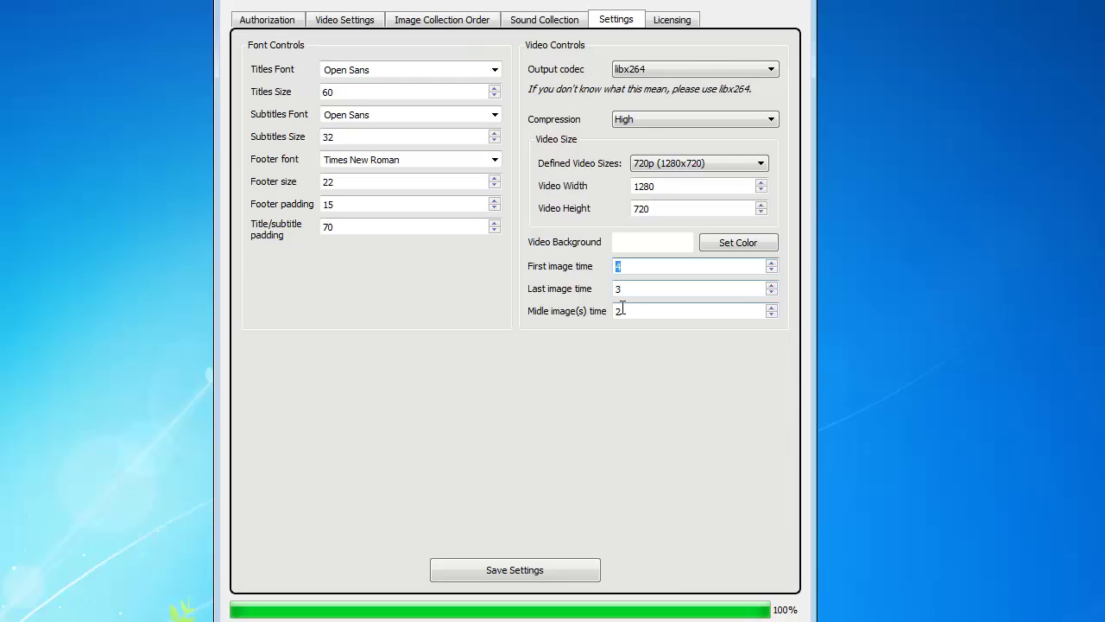
double_click(613, 290)
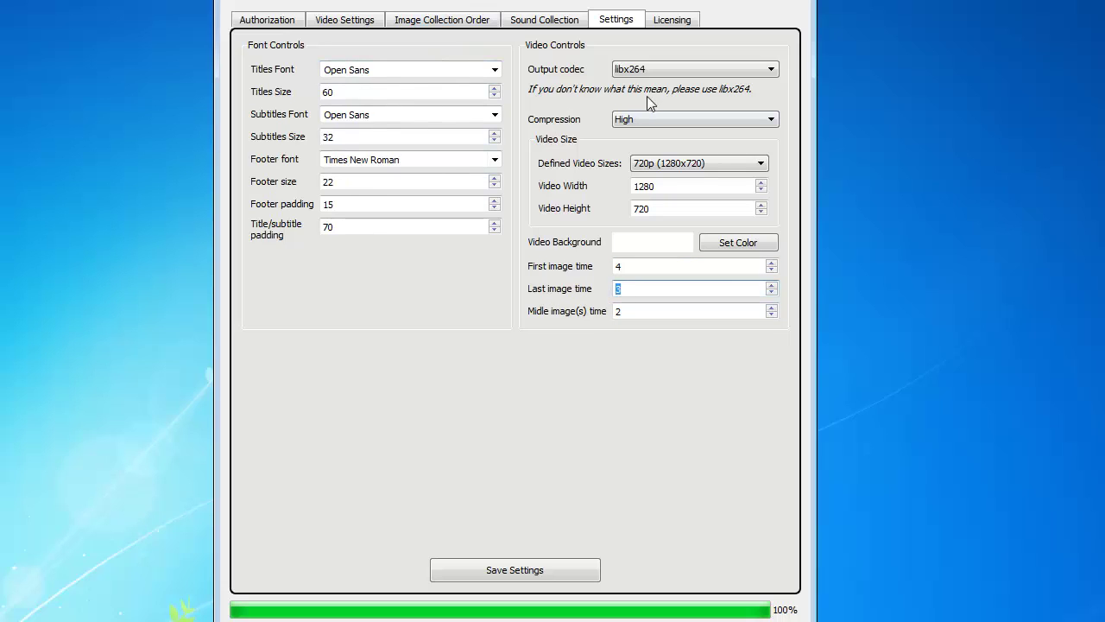
click(696, 168)
click(696, 177)
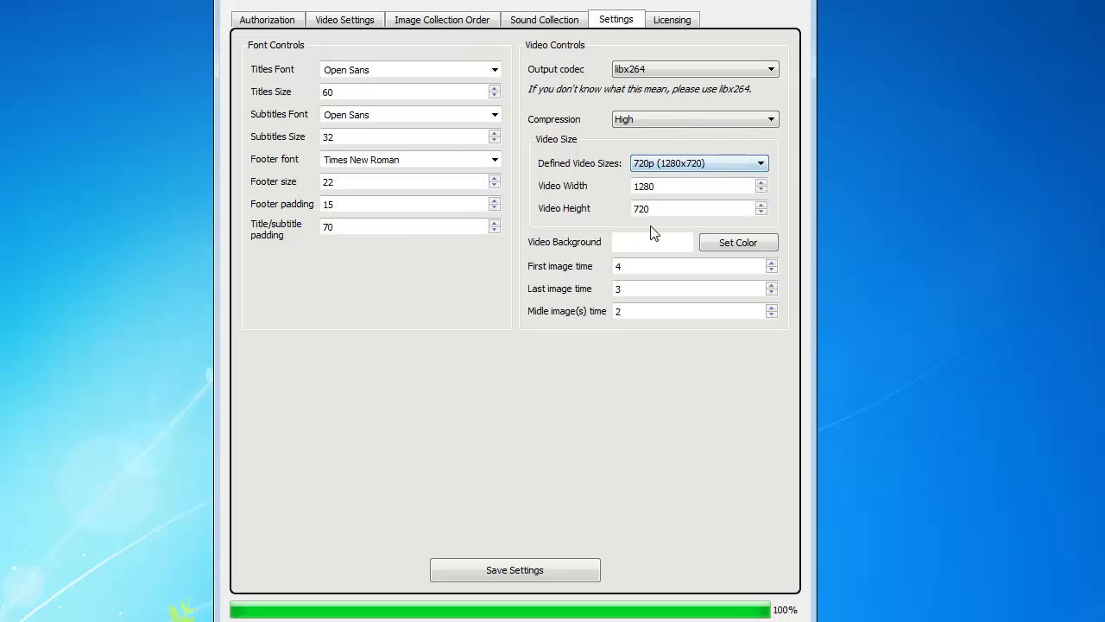
click(366, 21)
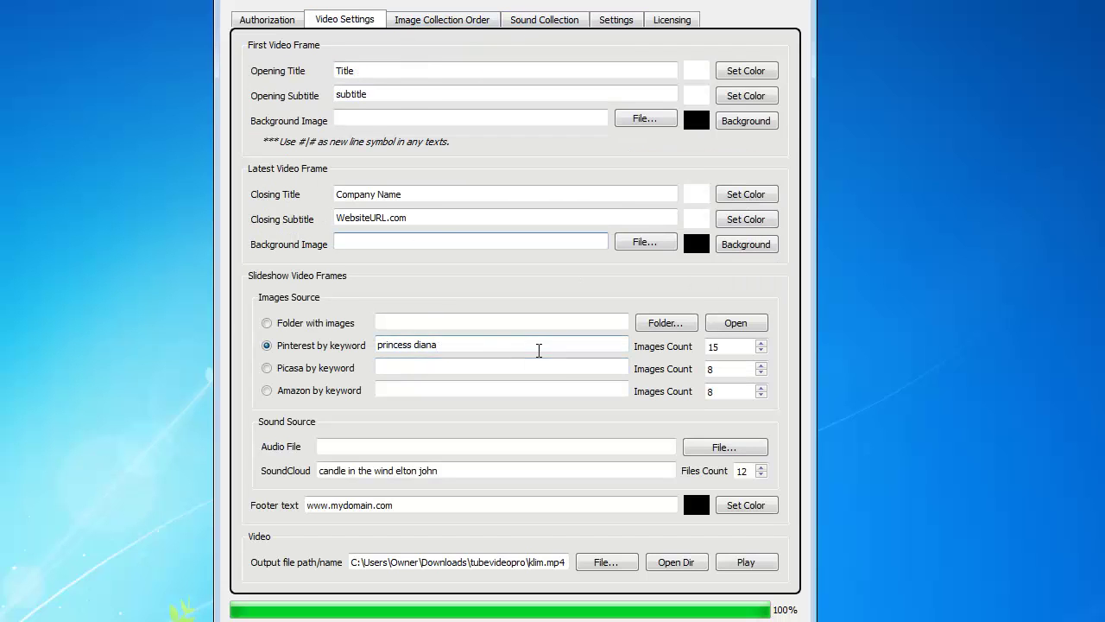
Delete the blue sapphire ring picture from the collected slideshow images
click(436, 19)
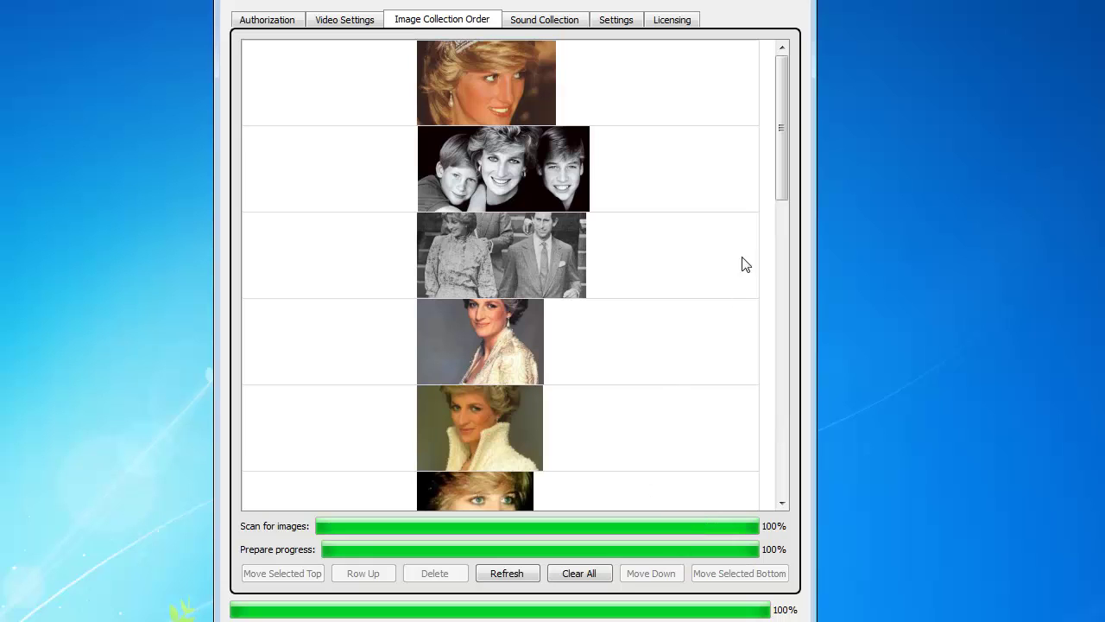
drag(785, 122, 785, 367)
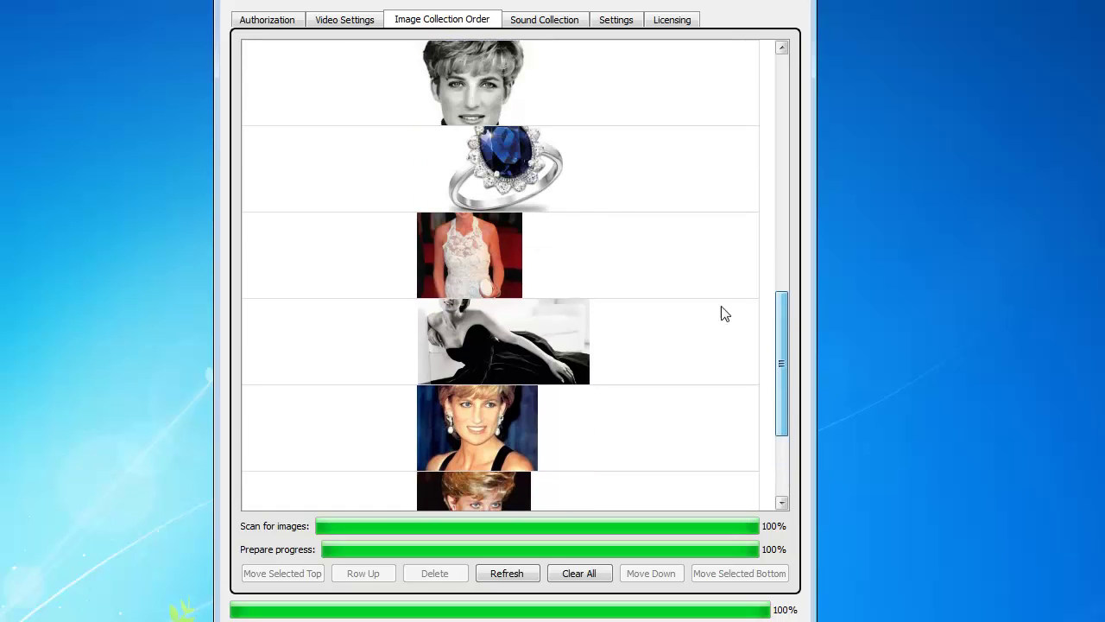
click(506, 164)
click(431, 573)
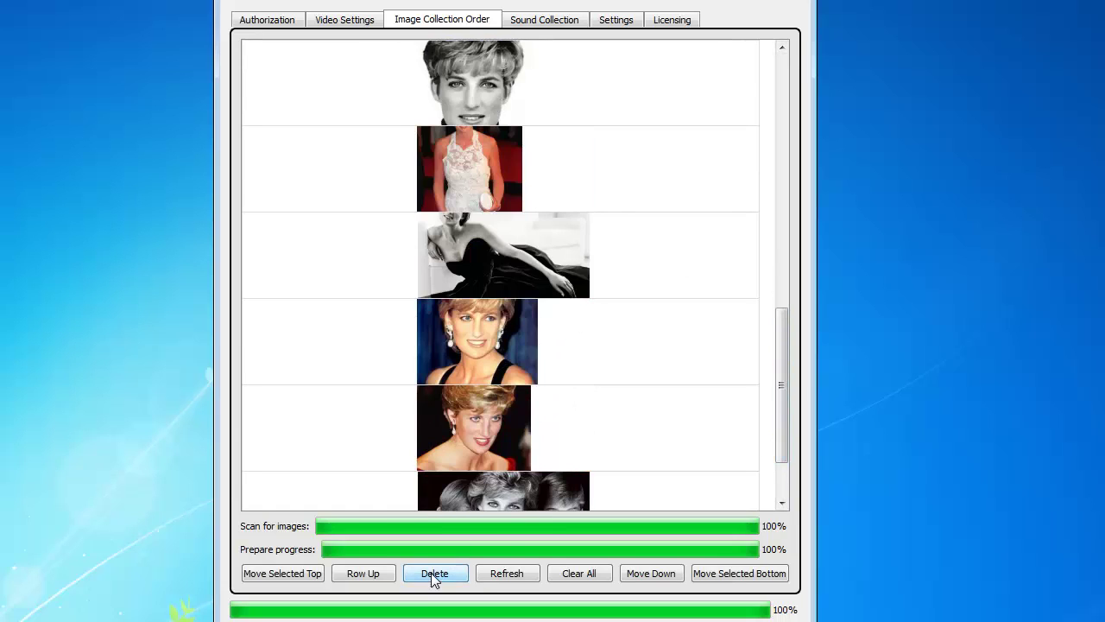
drag(779, 349, 705, 61)
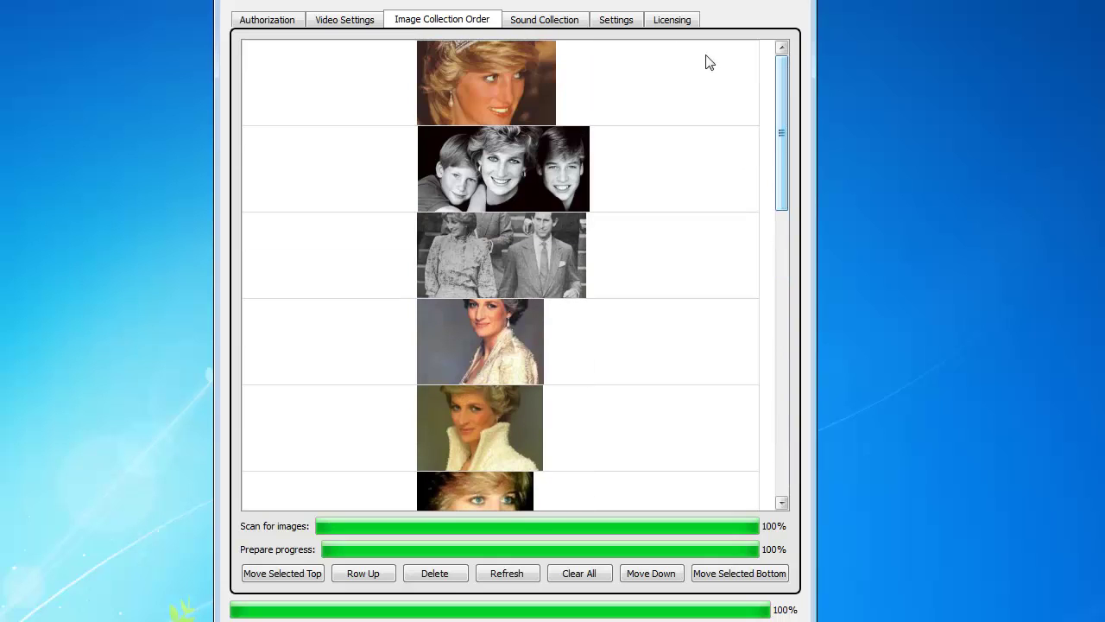
Inspect the first three tracks in the sound collection while it fills
click(535, 22)
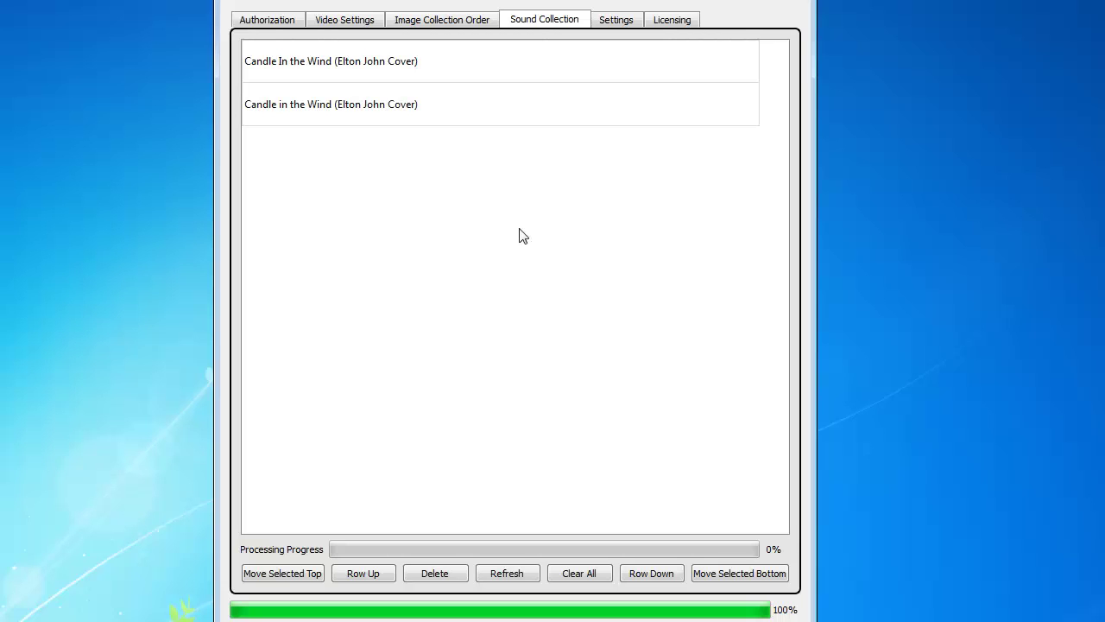
drag(545, 4, 545, 7)
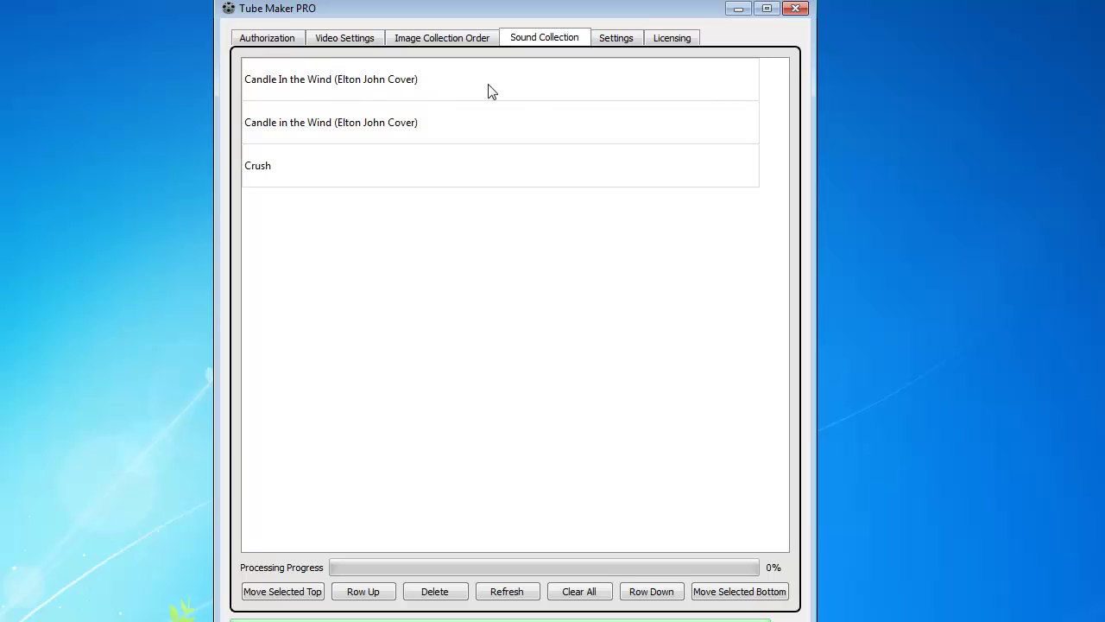
click(429, 84)
click(442, 128)
click(445, 168)
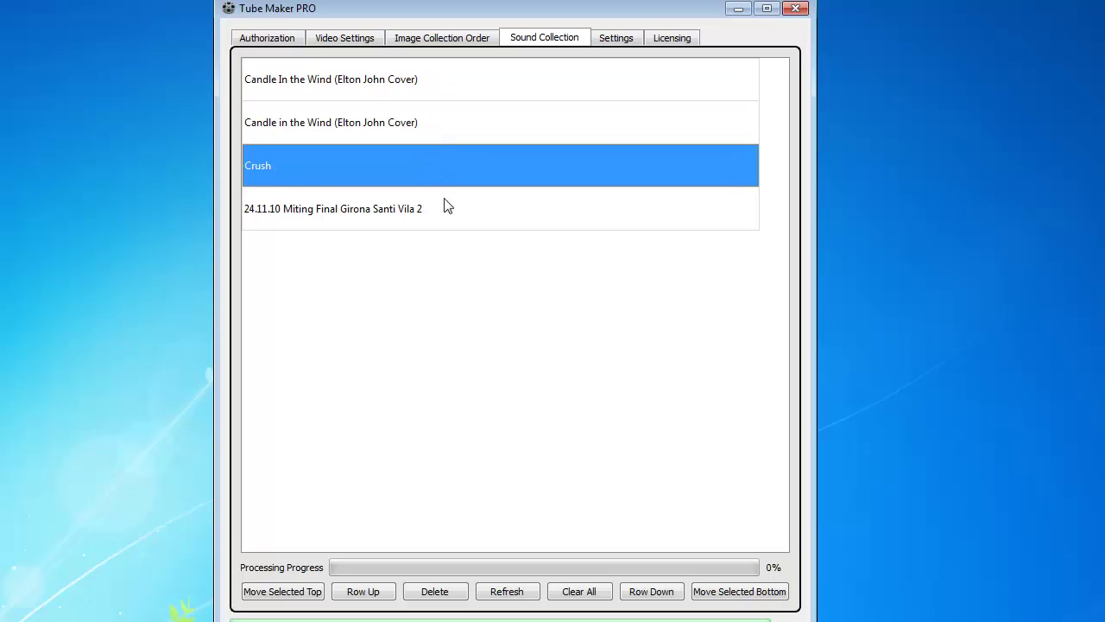
Check the Pinterest images count, the middle image time and the SoundCloud search keywords
click(358, 41)
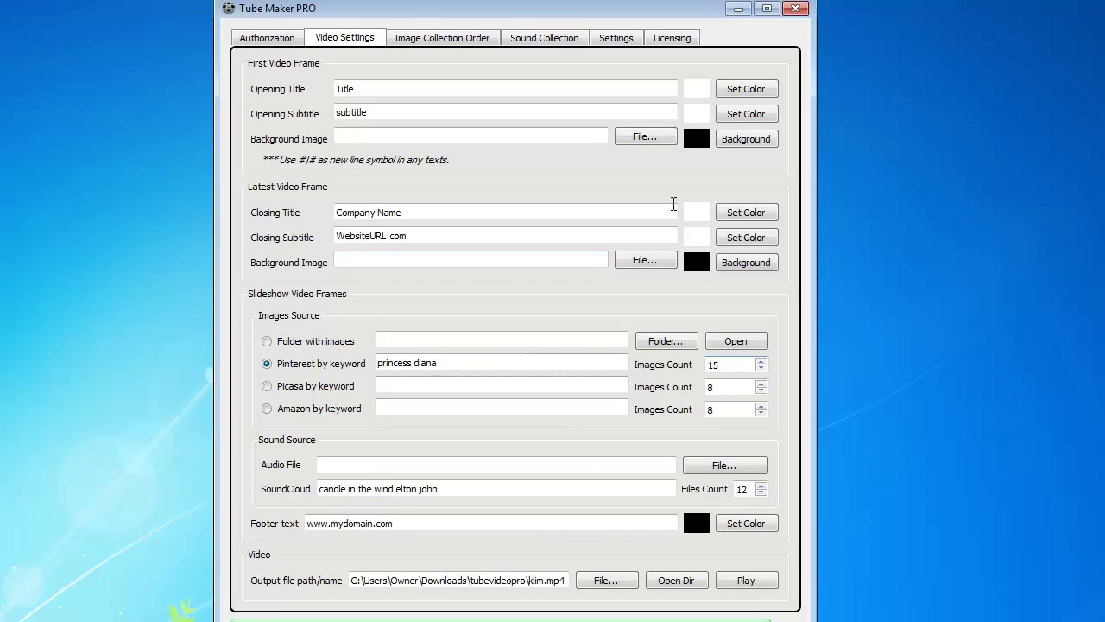
click(612, 39)
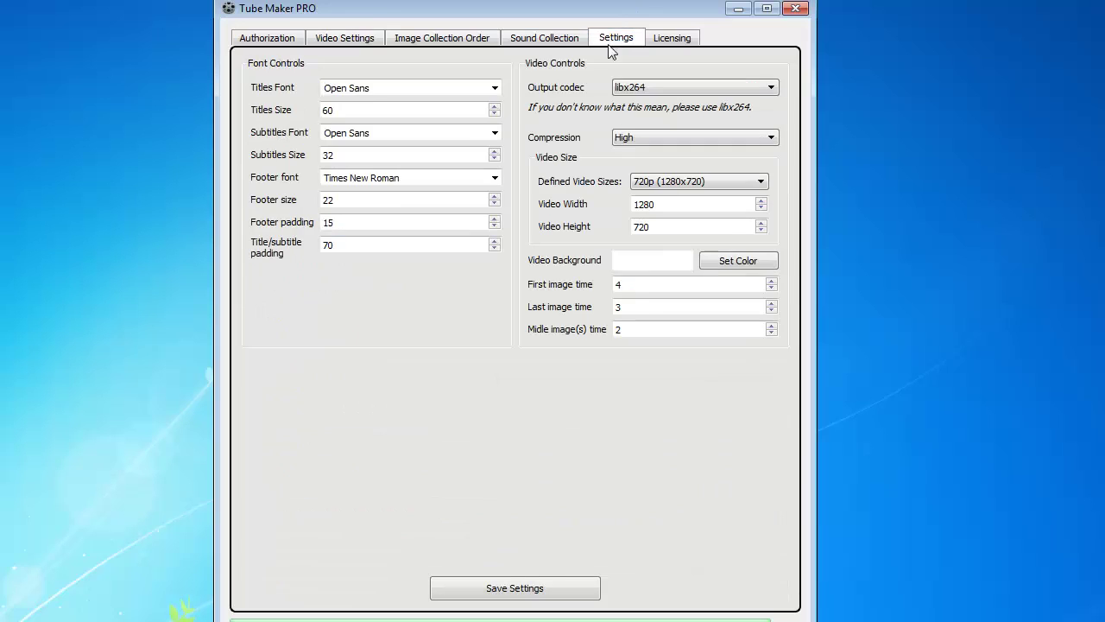
click(623, 329)
click(351, 45)
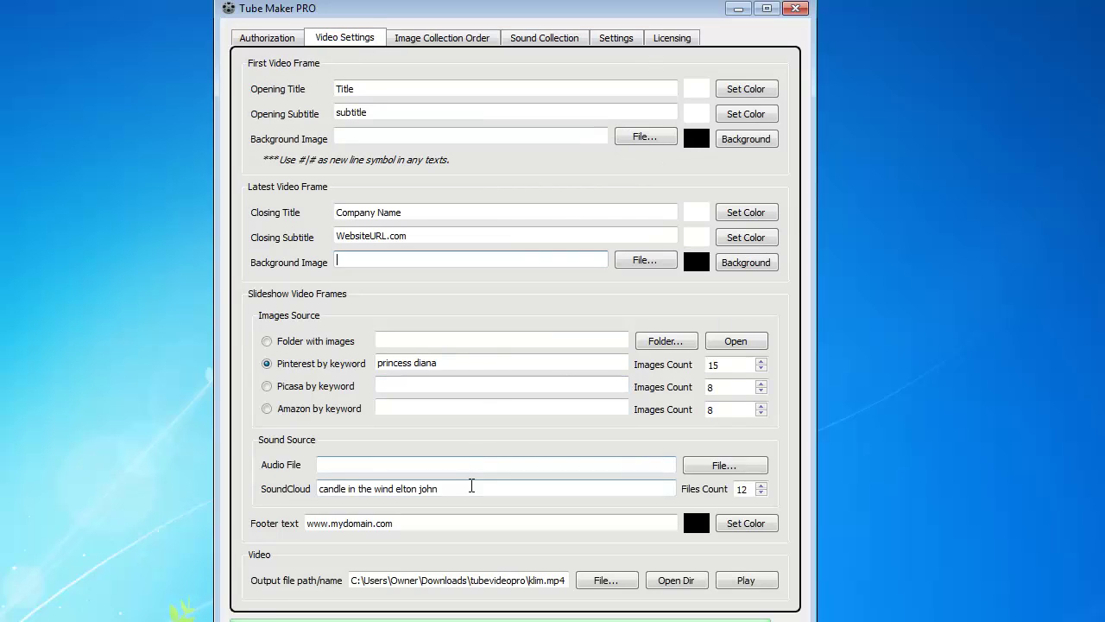
Compare the top two Candle in the Wind covers and the Crush track in the collected sound list
click(561, 39)
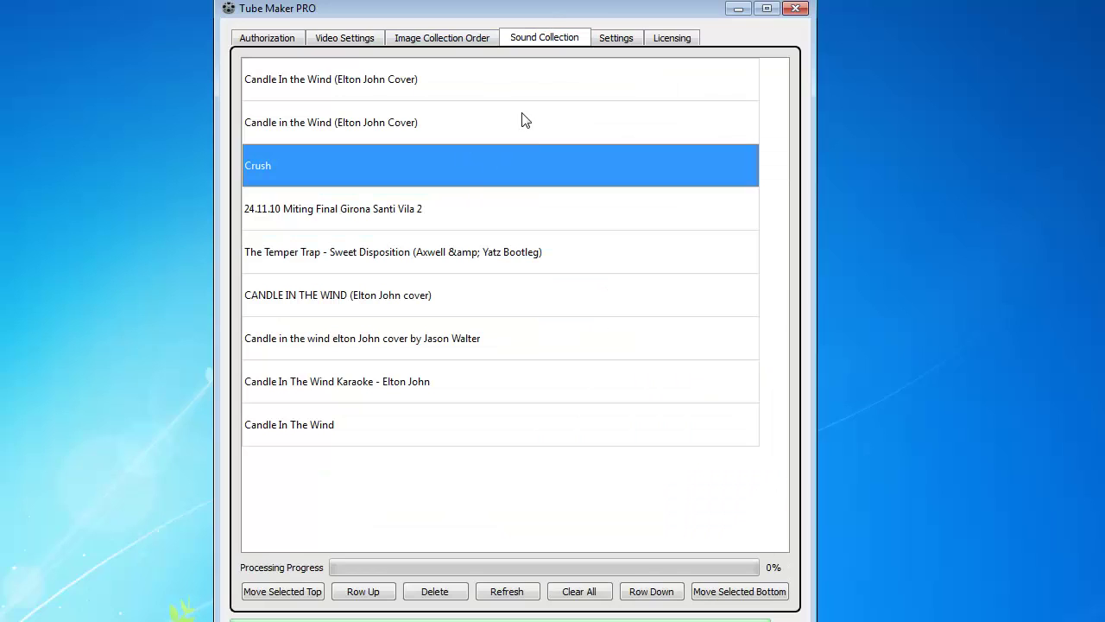
click(466, 87)
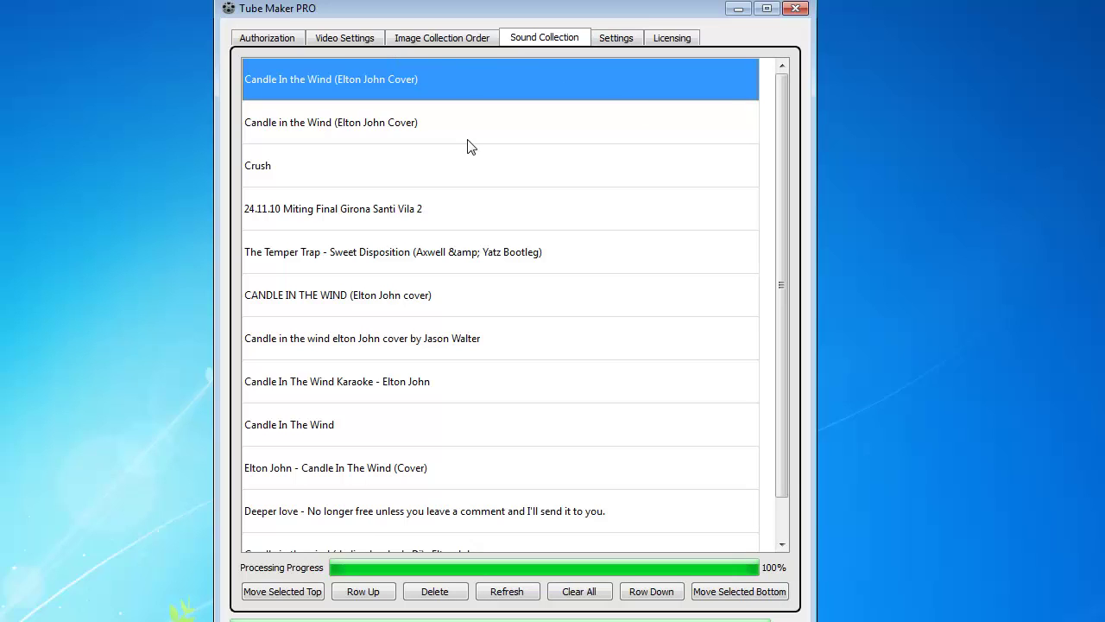
click(491, 111)
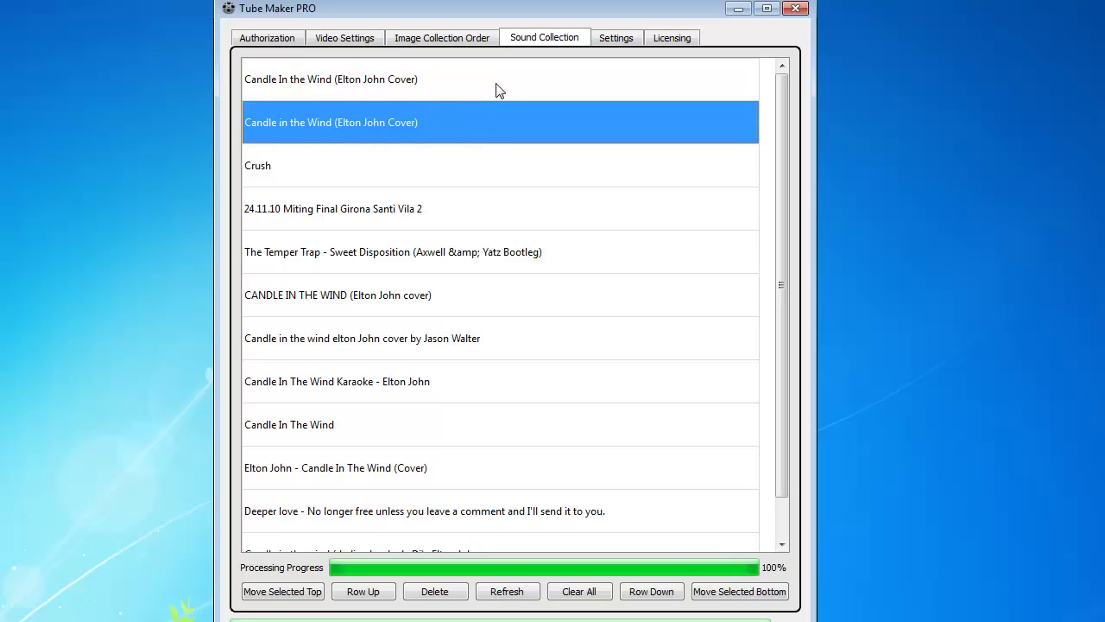
click(486, 81)
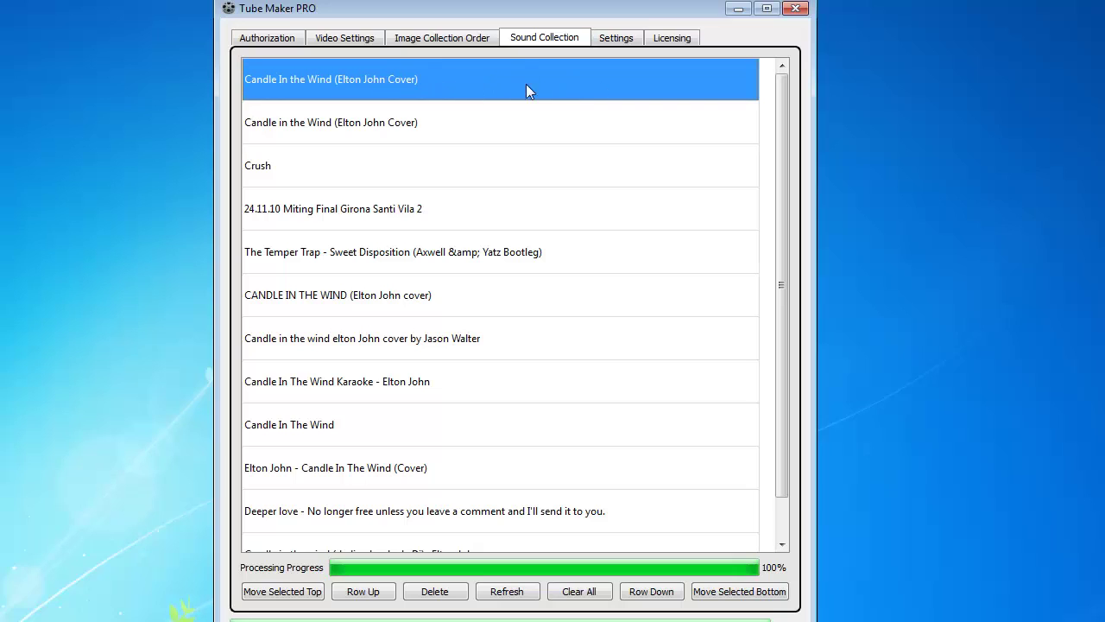
click(509, 119)
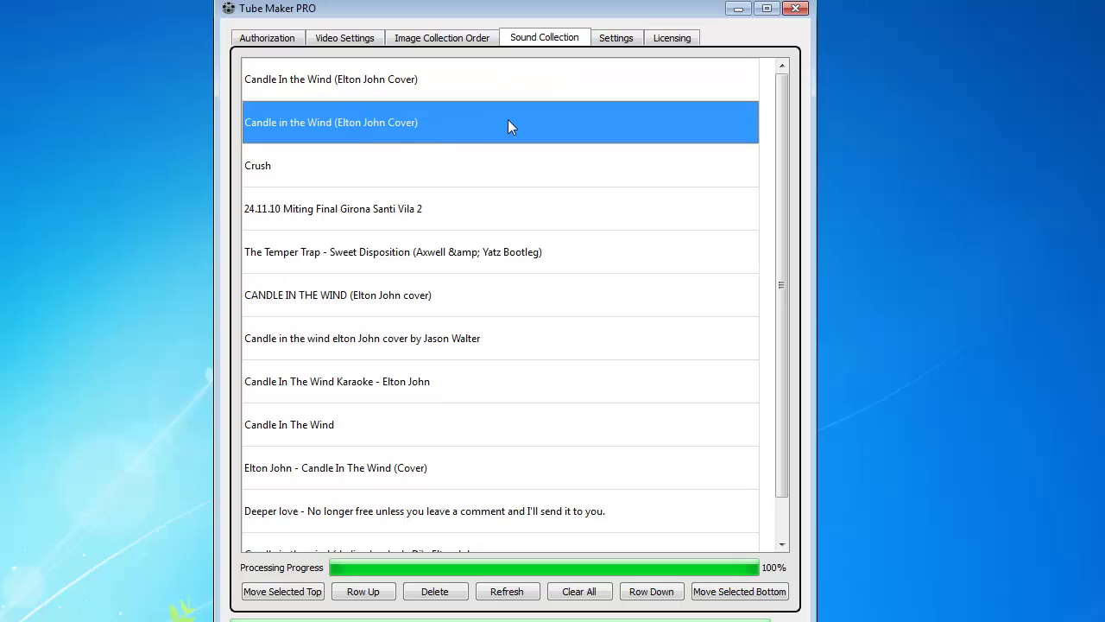
click(496, 170)
click(482, 83)
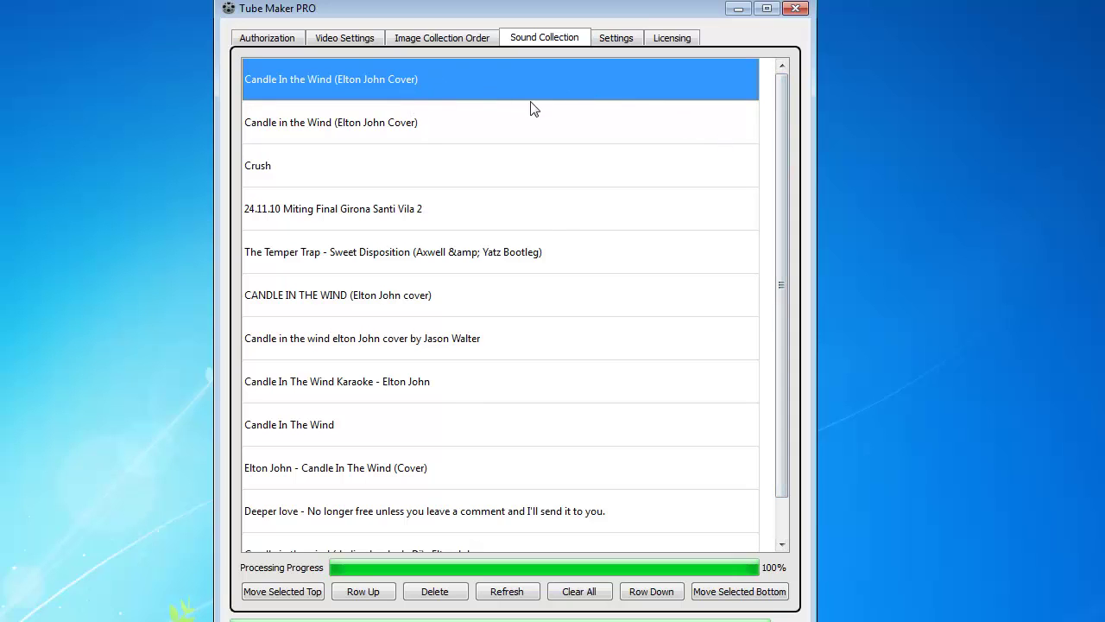
Check the SoundCloud files count and go through the collected tracks down to the end of the list
click(344, 38)
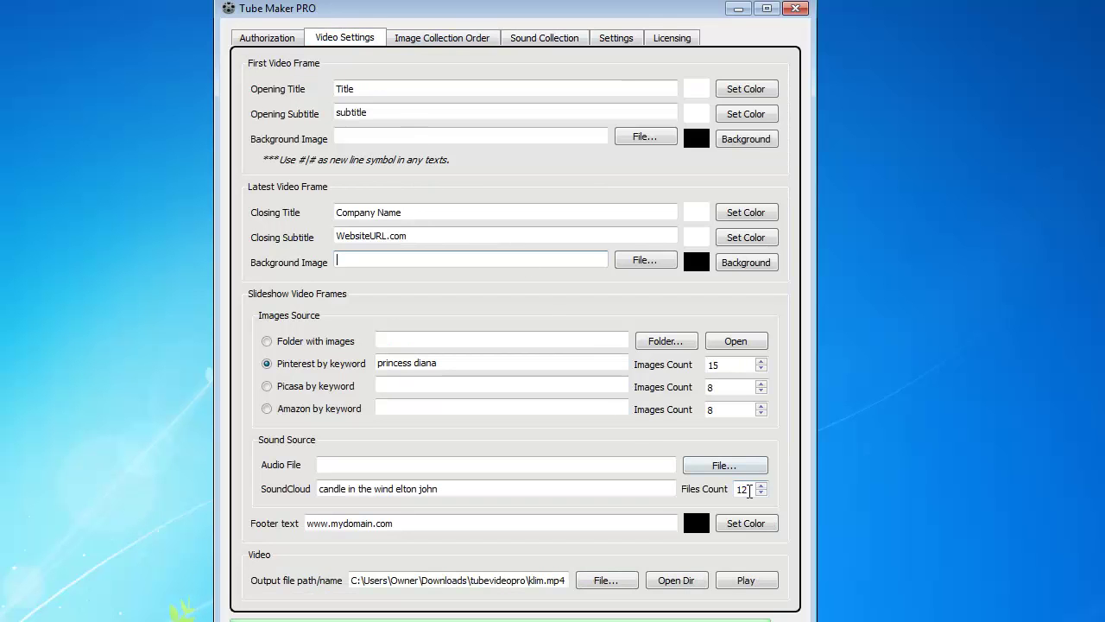
click(529, 38)
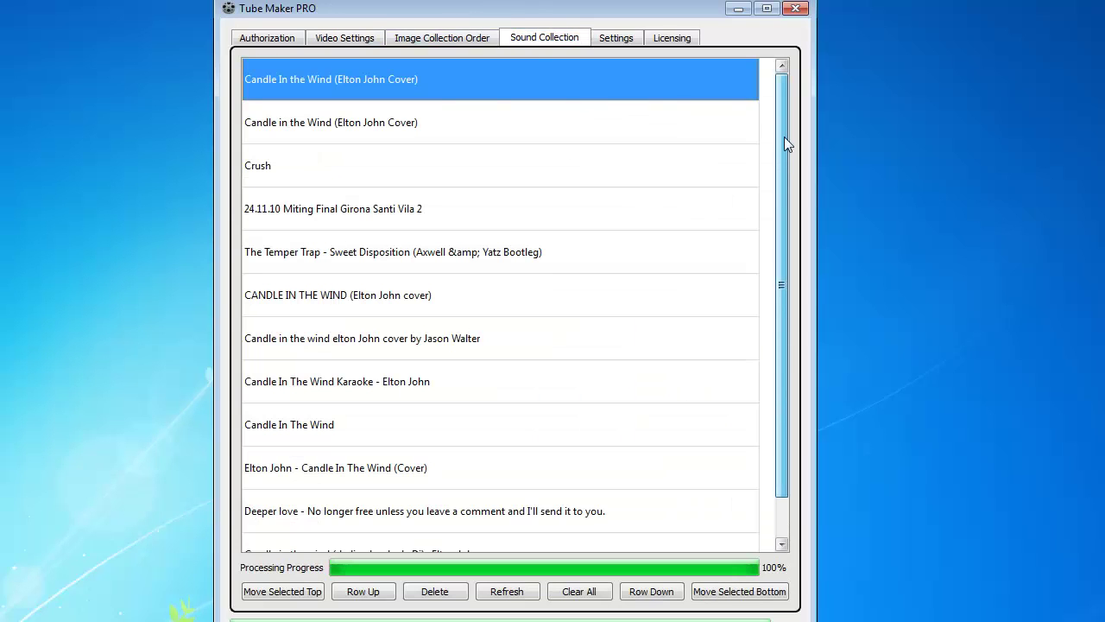
click(449, 126)
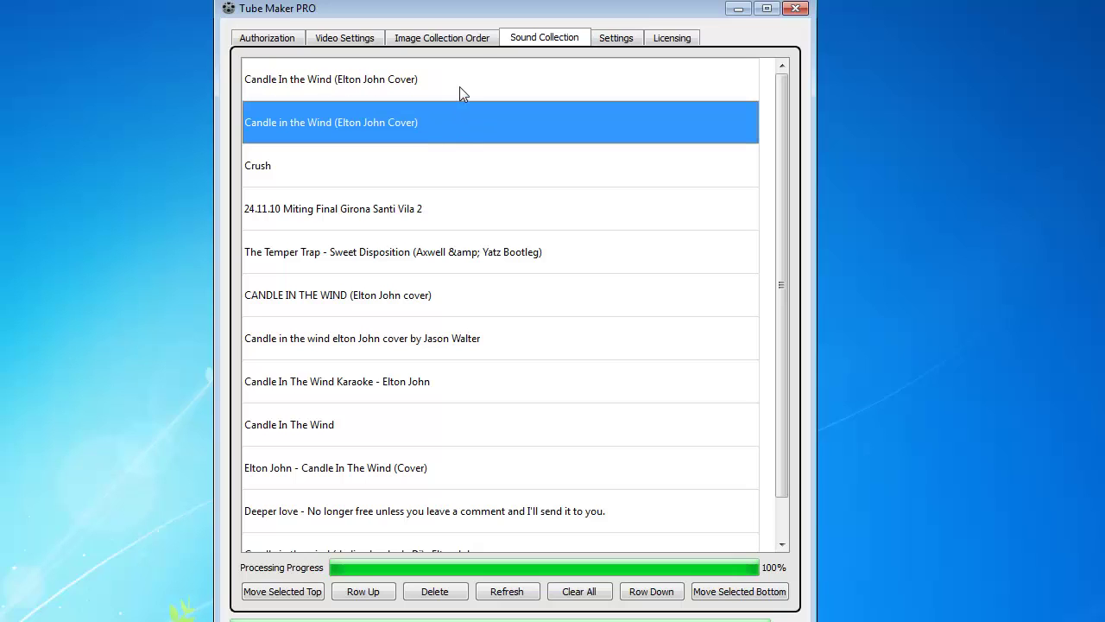
click(459, 86)
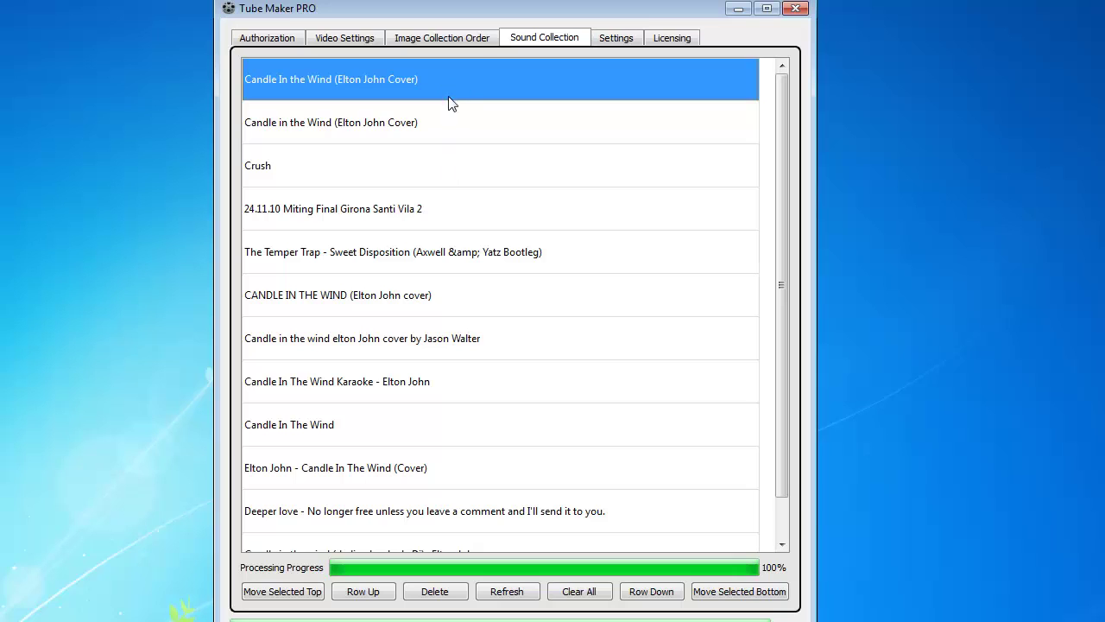
click(450, 124)
click(476, 84)
click(449, 366)
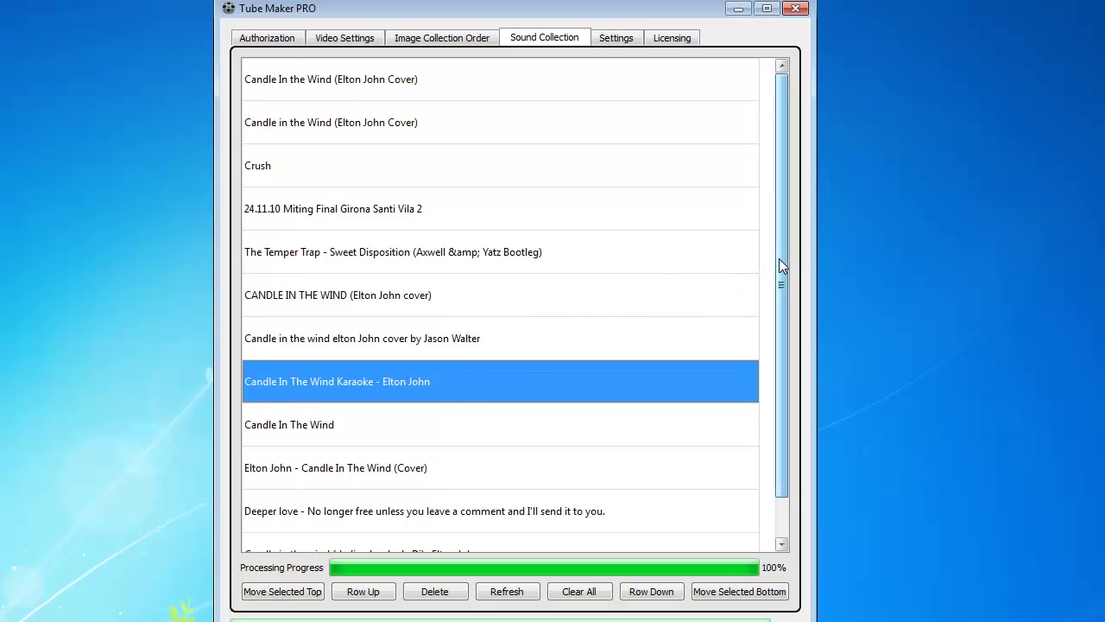
scroll(780, 267, down, 1)
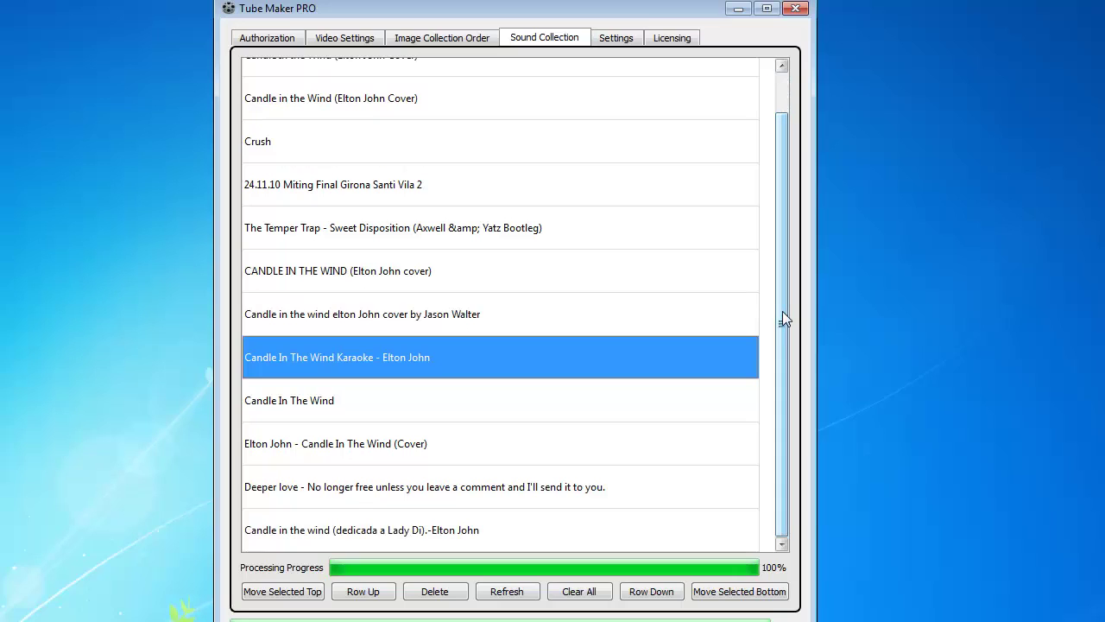
click(402, 529)
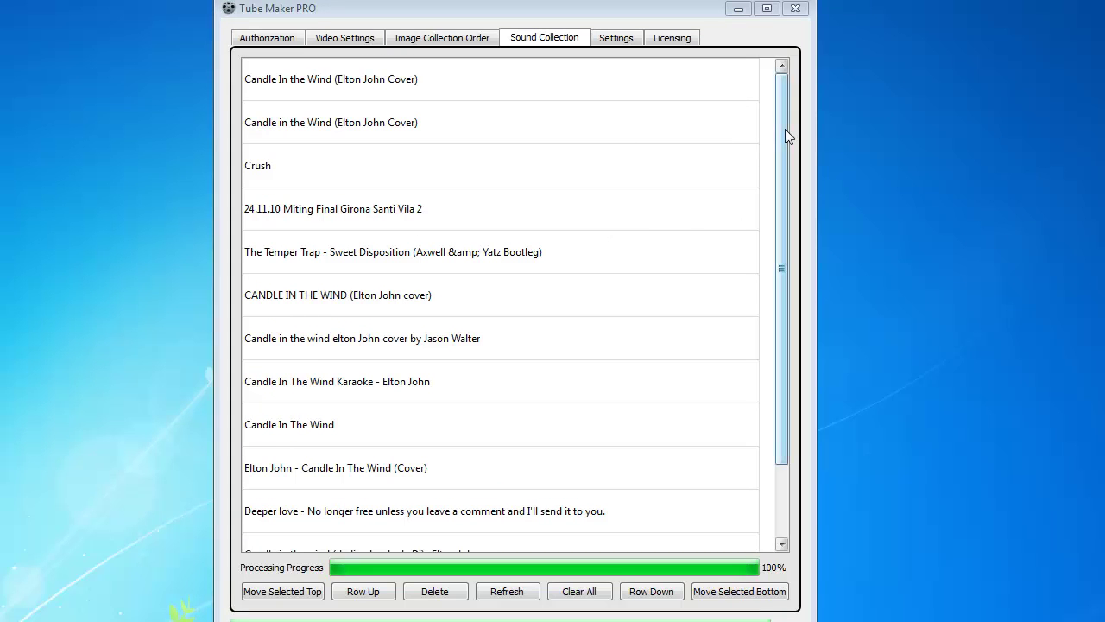
mouse_move(784, 128)
mouse_down()
mouse_move(794, 229)
mouse_move(798, 136)
mouse_up()
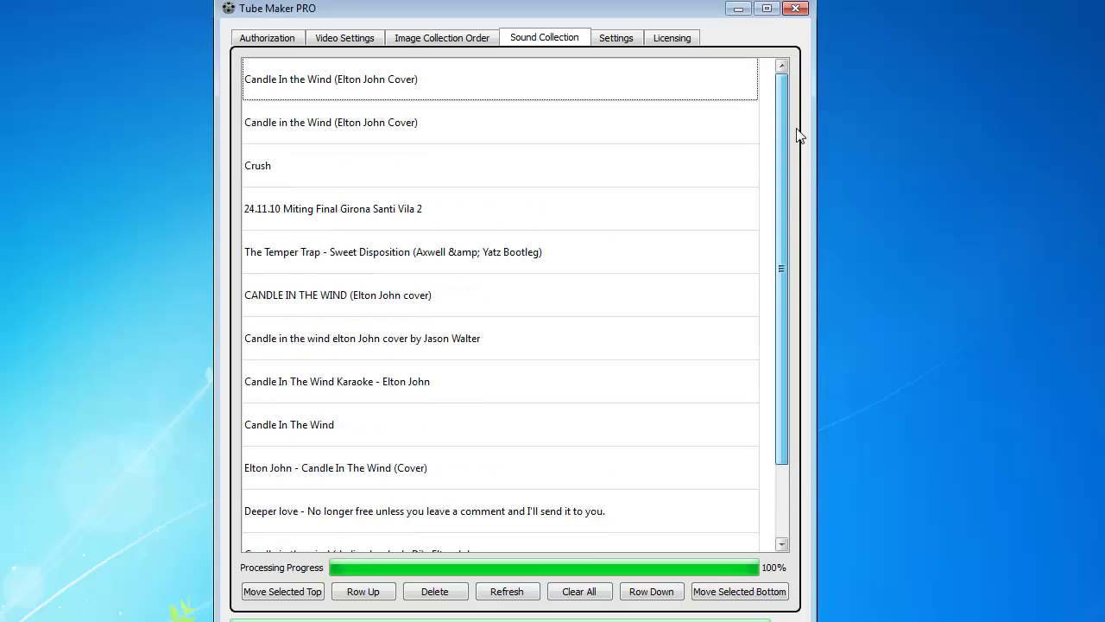
Change the SoundCloud search keywords to "candle in the wind original"
click(345, 39)
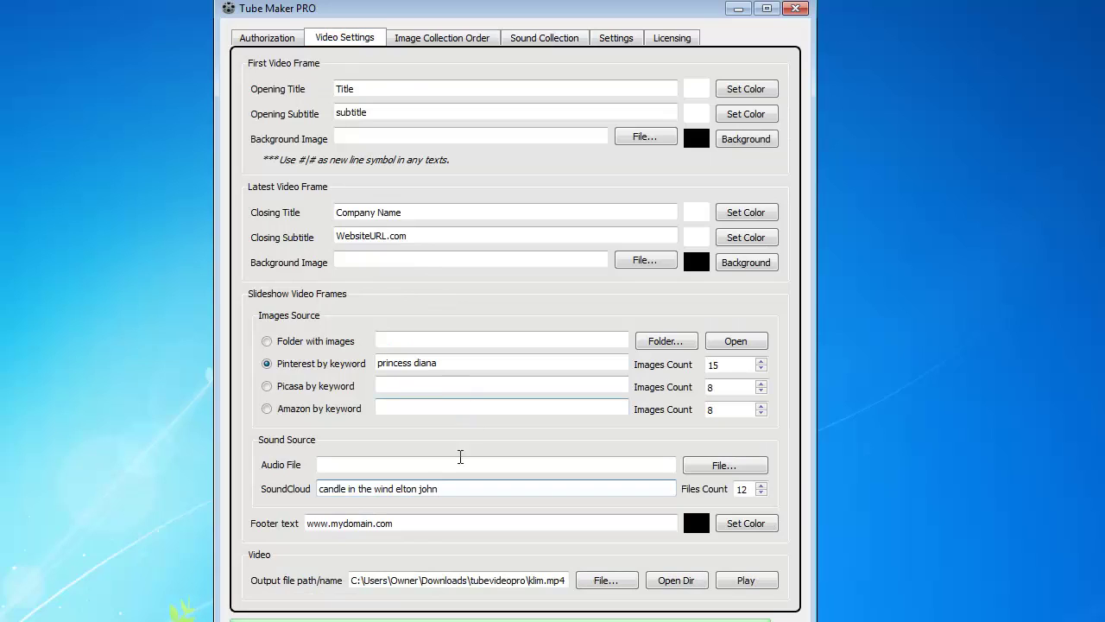
drag(458, 485, 408, 495)
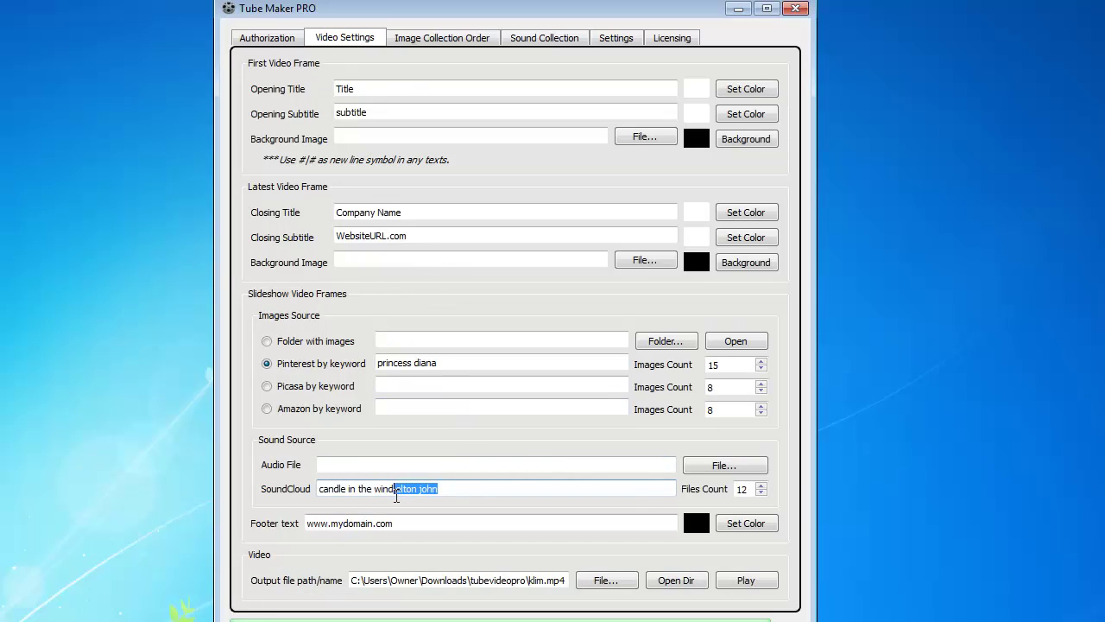
key(BackSpace)
Clear all tracks from the sound collection and refresh it to collect a new set
click(520, 43)
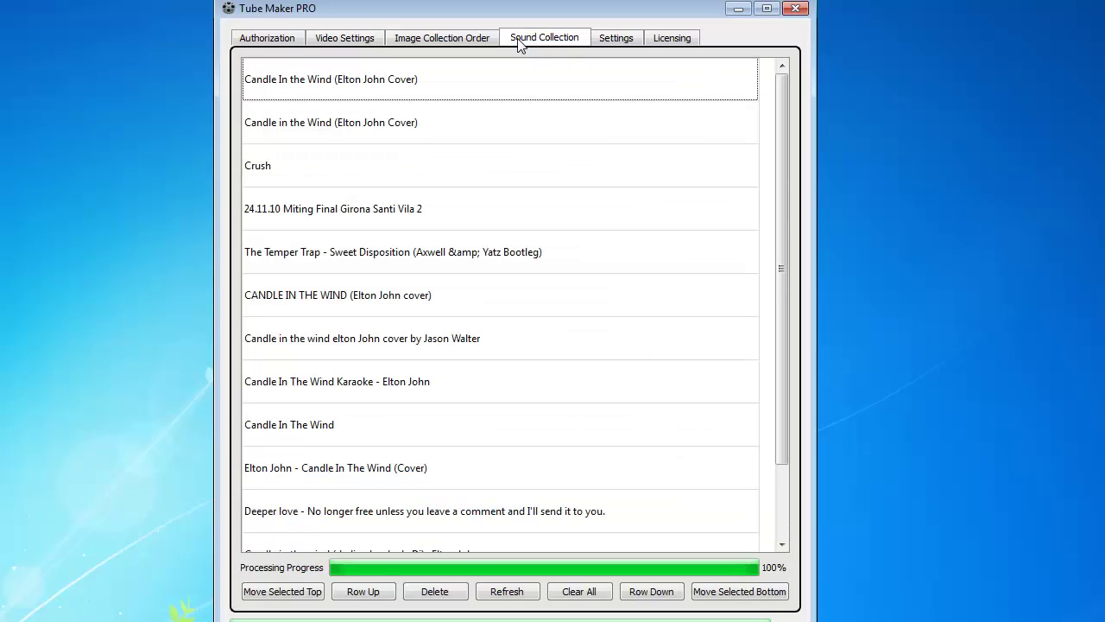
click(569, 595)
click(507, 595)
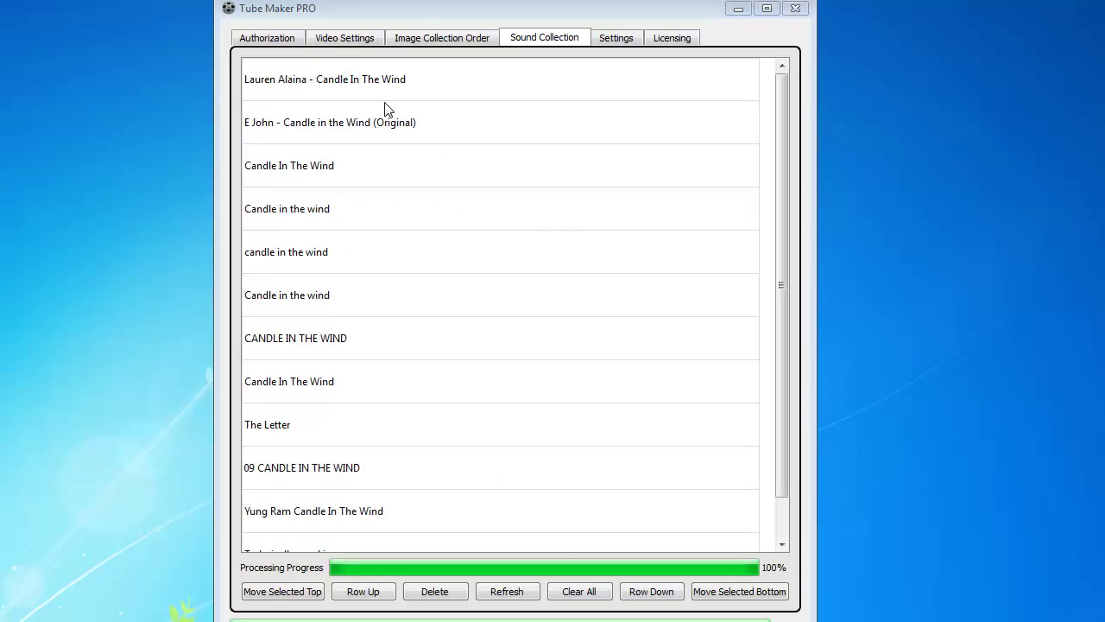
Move the track "E John - Candle in the Wind (Original)" to the top of the sound collection
click(776, 223)
click(431, 131)
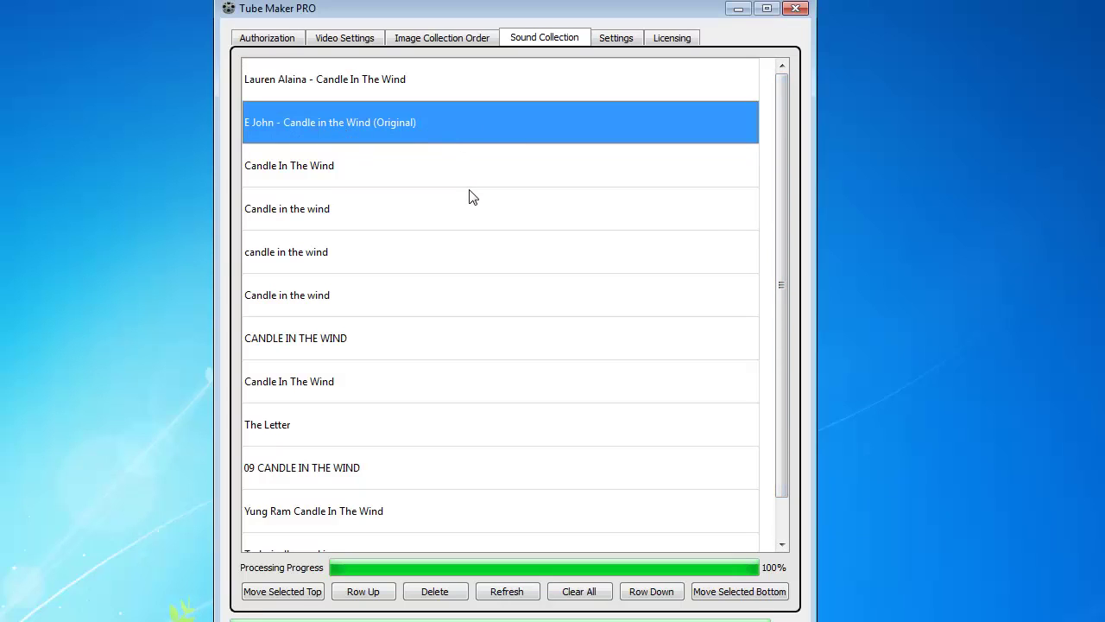
click(461, 157)
click(464, 139)
click(277, 593)
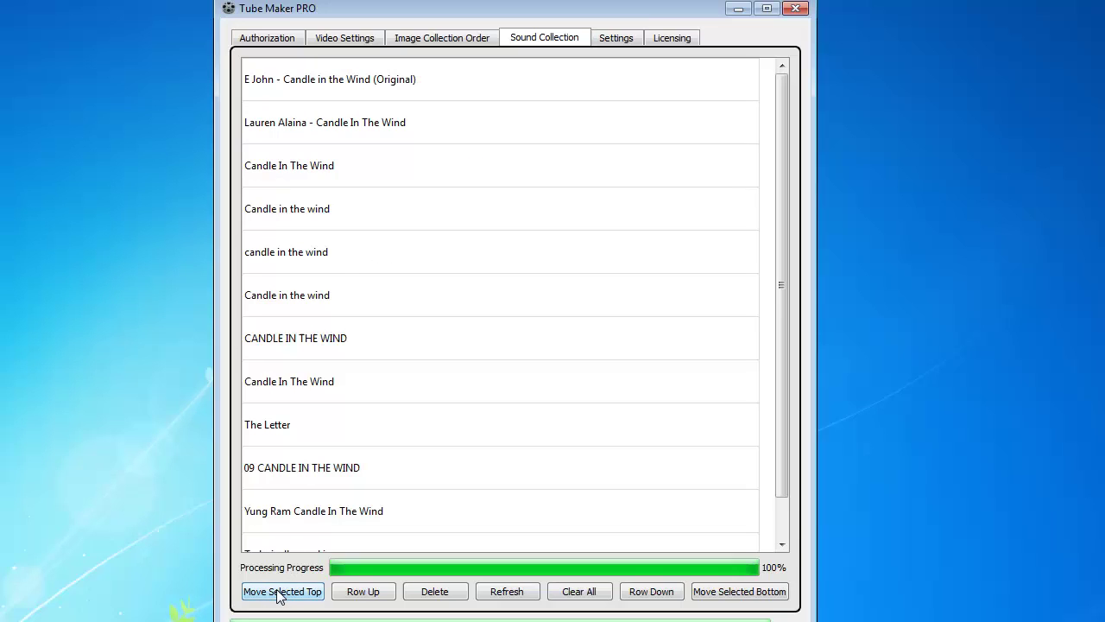
click(344, 76)
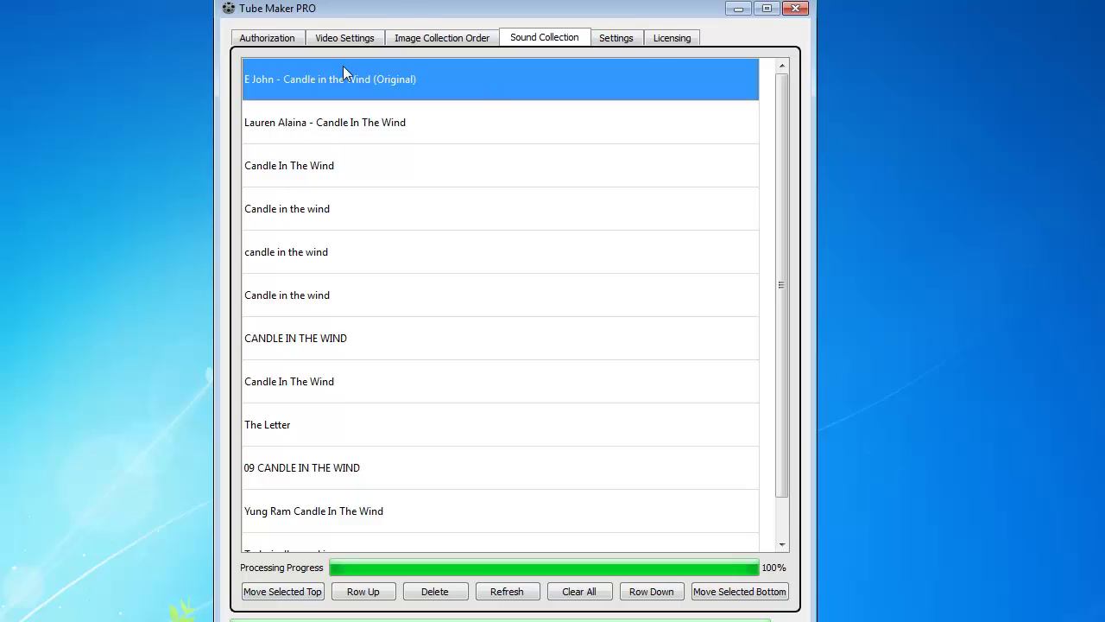
Check the collected Princess Diana images and create the slideshow video
drag(414, 10, 380, 0)
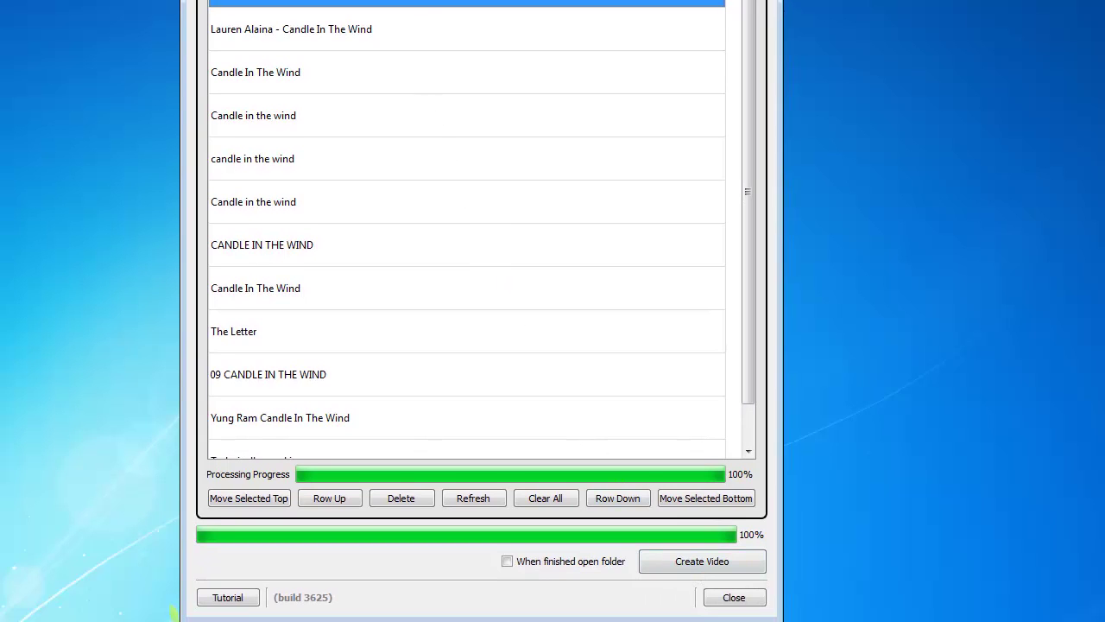
drag(380, 0, 382, 0)
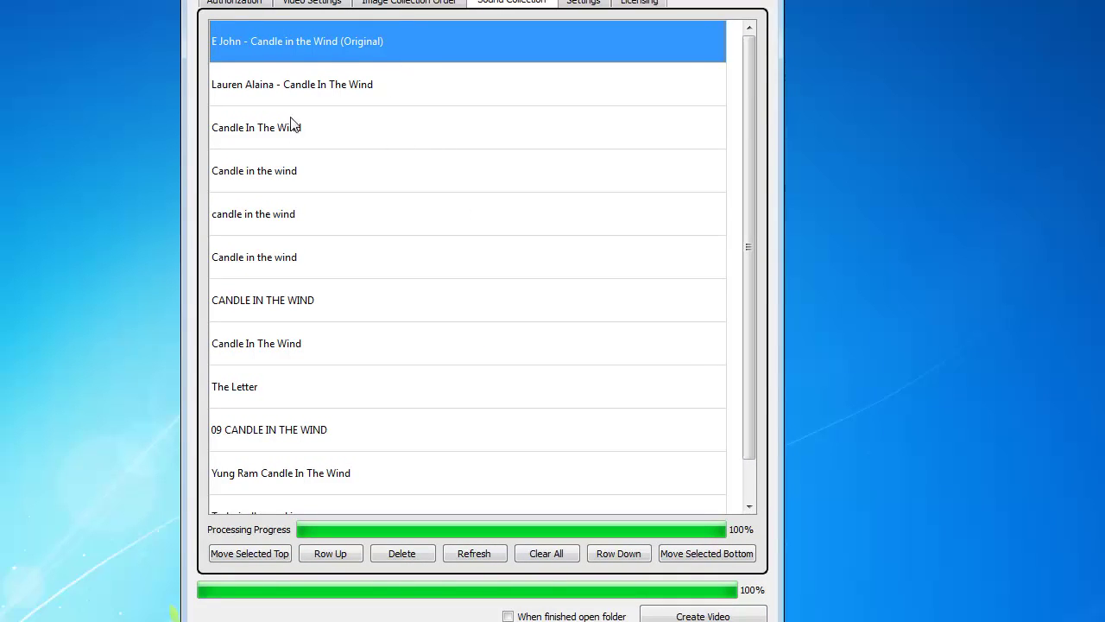
click(400, 5)
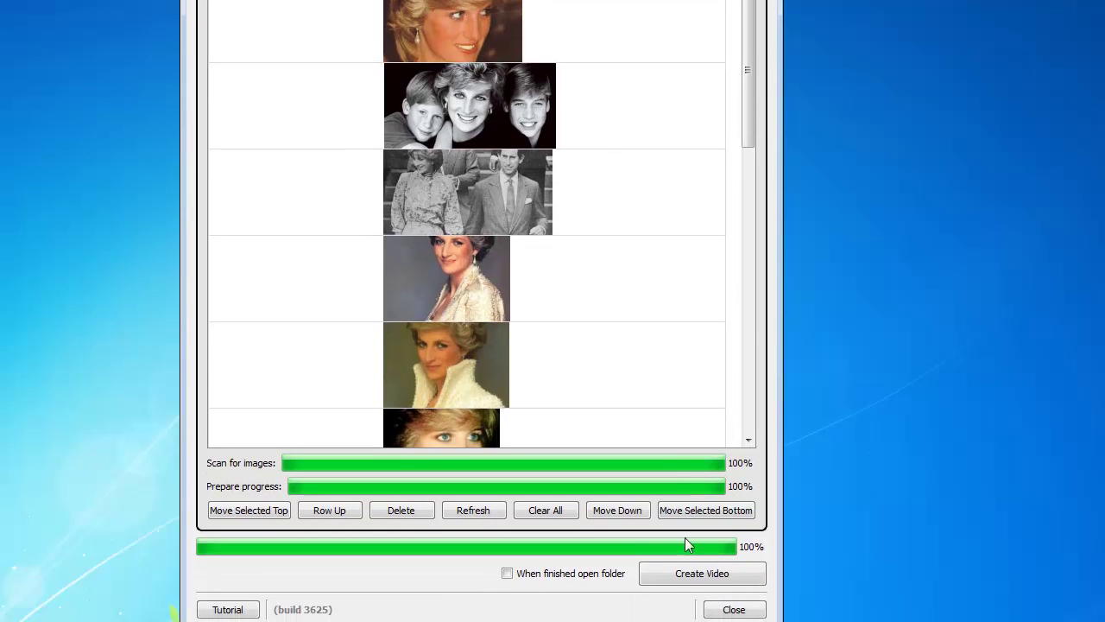
click(704, 583)
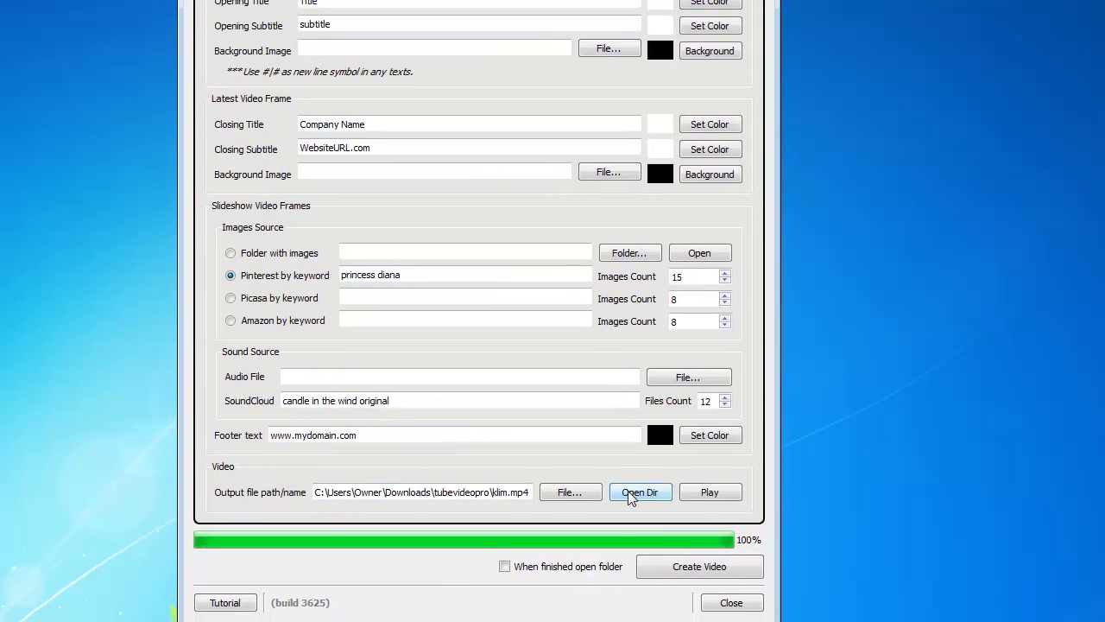
Play the rendered klim.mp4 in a smaller VLC window, pause it partway through and close the player
click(710, 494)
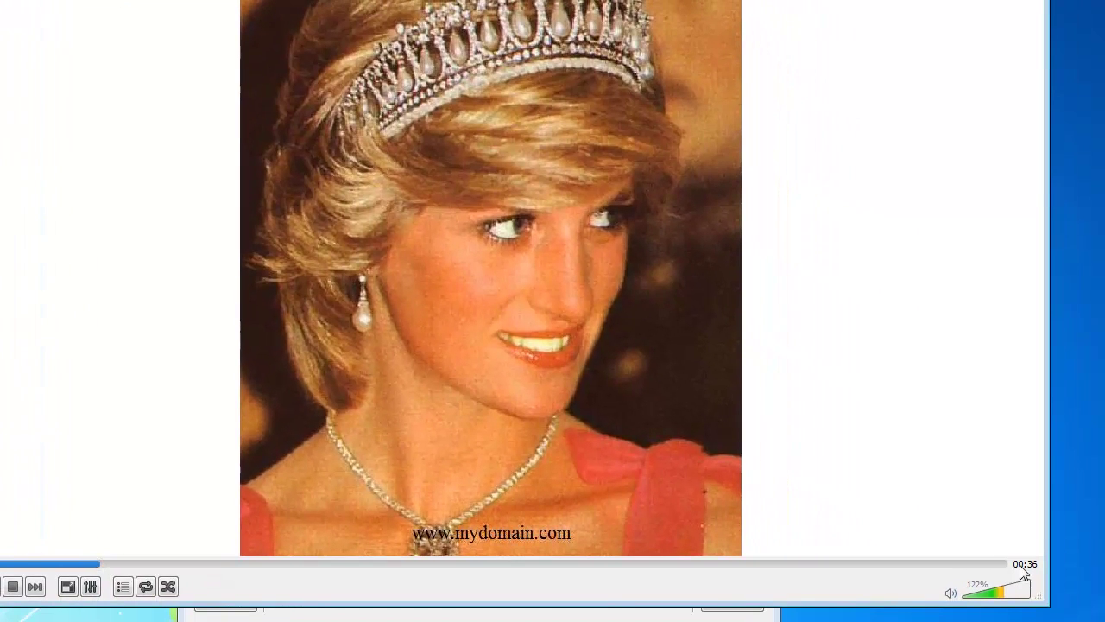
drag(1040, 606, 515, 315)
drag(313, 0, 713, 90)
click(385, 477)
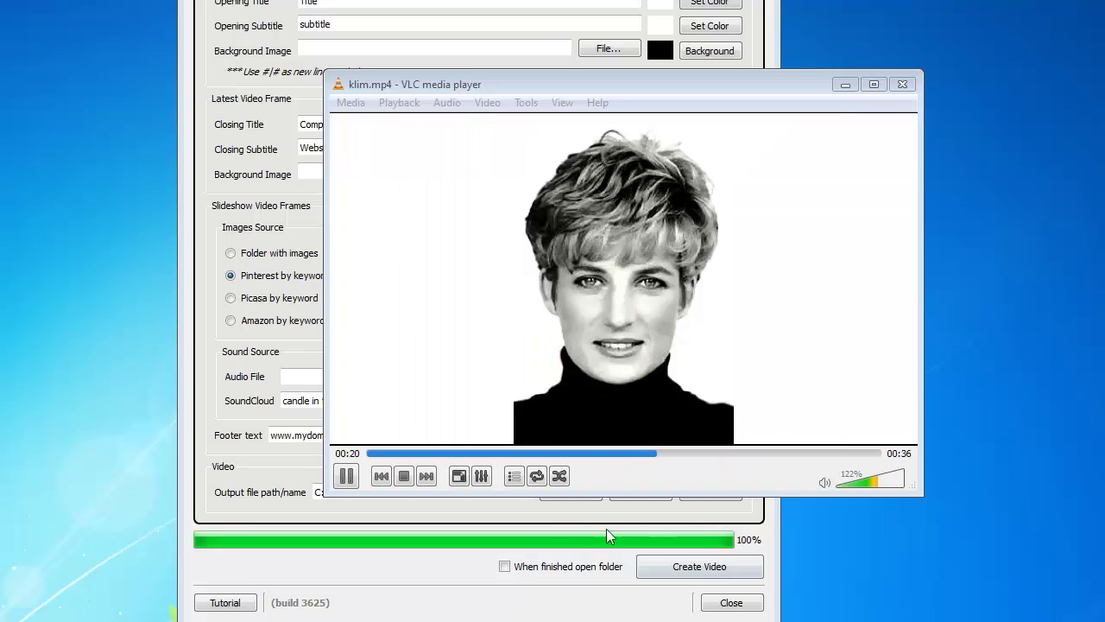
click(345, 476)
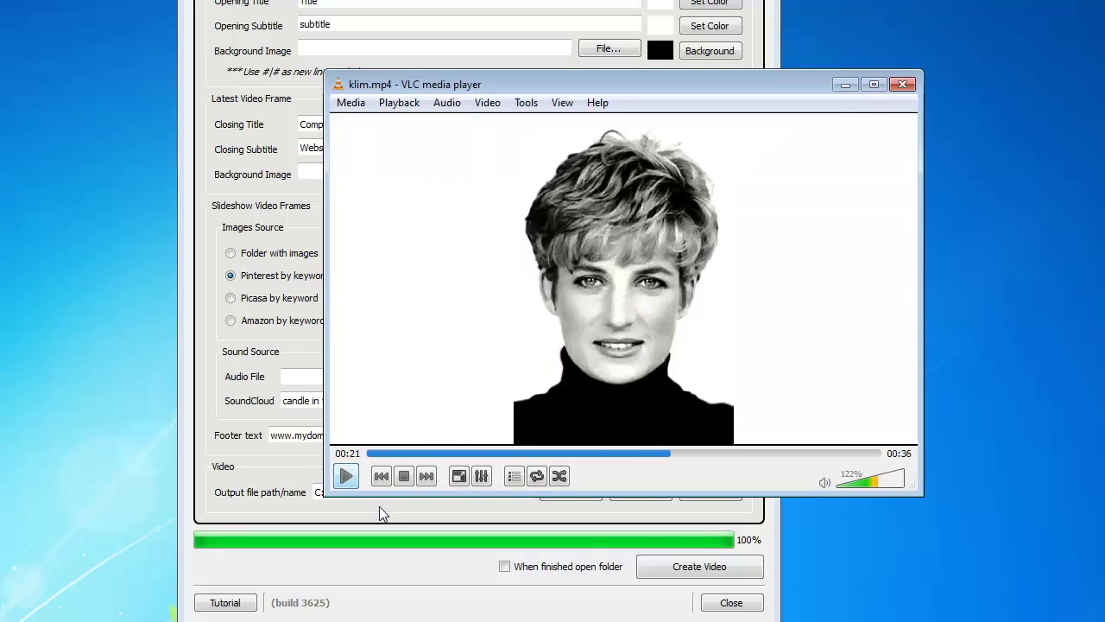
click(900, 85)
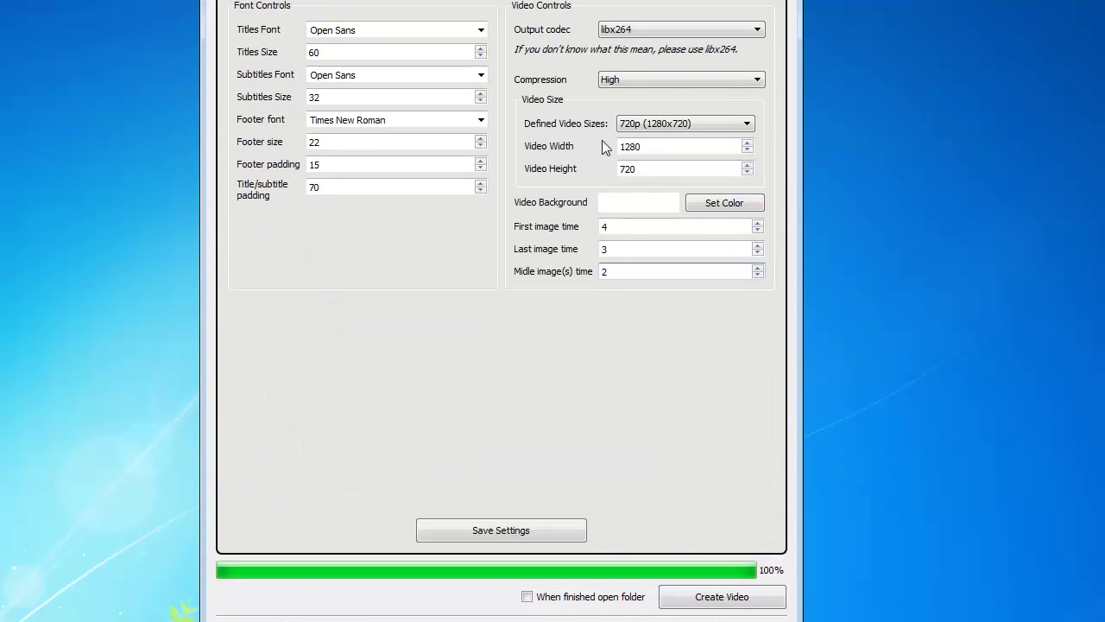
Set the middle image time to 3
click(609, 271)
drag(609, 272, 594, 273)
text(3)
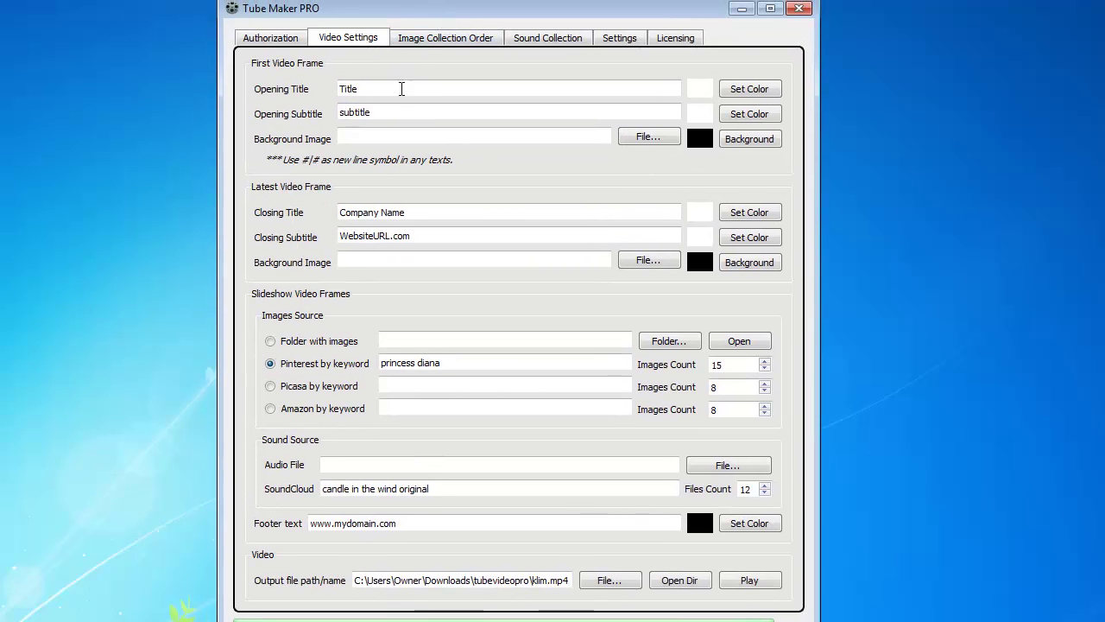
Set the opening title to "Tribute To Diana" and the opening subtitle to "Princess Forever"
drag(402, 88, 338, 90)
text(Tribute)
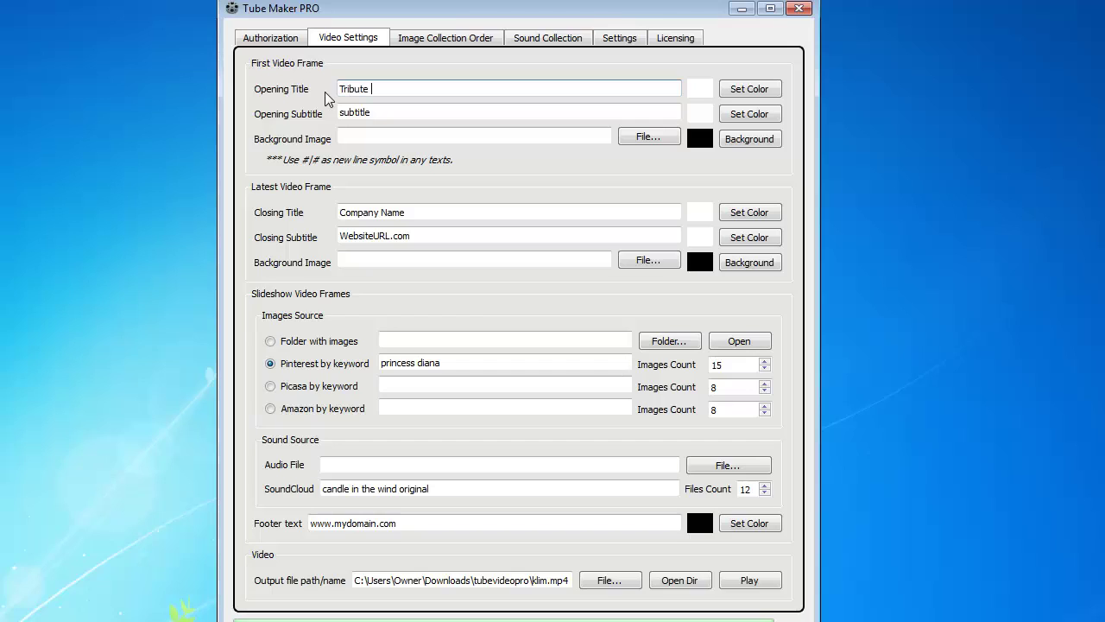
text( To Diew)
key(Tab)
text(Princes)
text(s Of)
key(BackSpace)
key(BackSpace)
text(Forever)
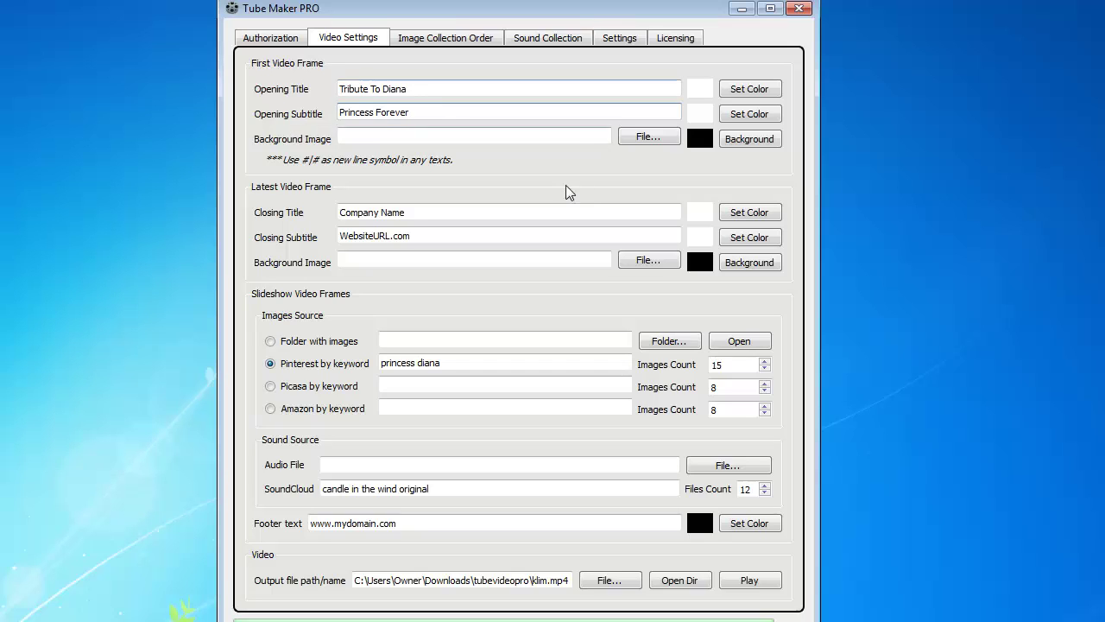
Set the video background colour to light grey with red, green and blue at 199
click(618, 42)
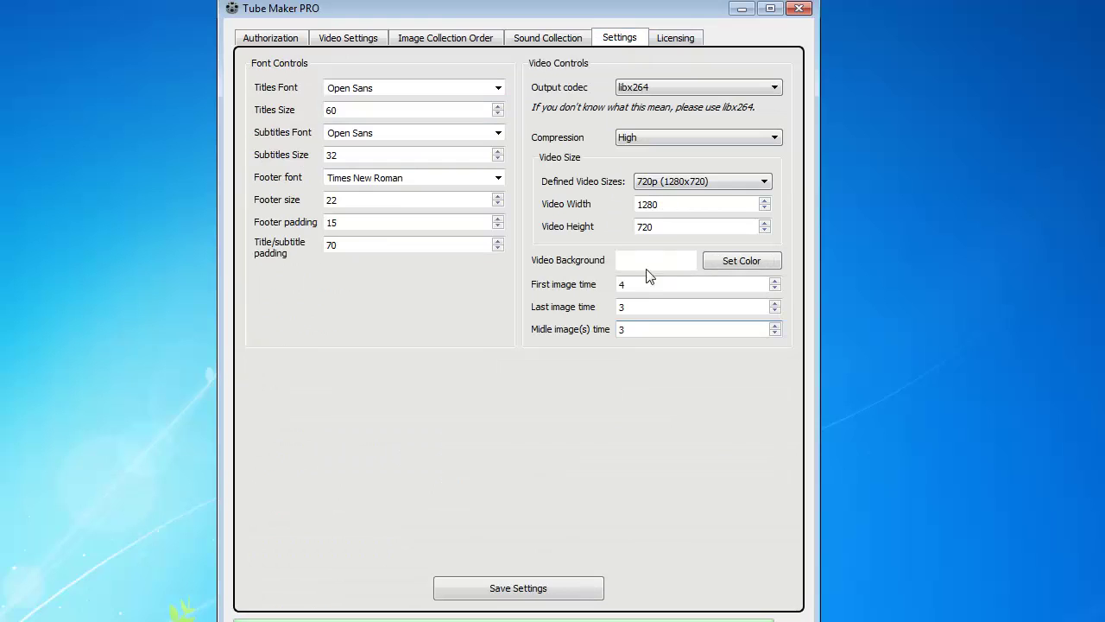
click(716, 265)
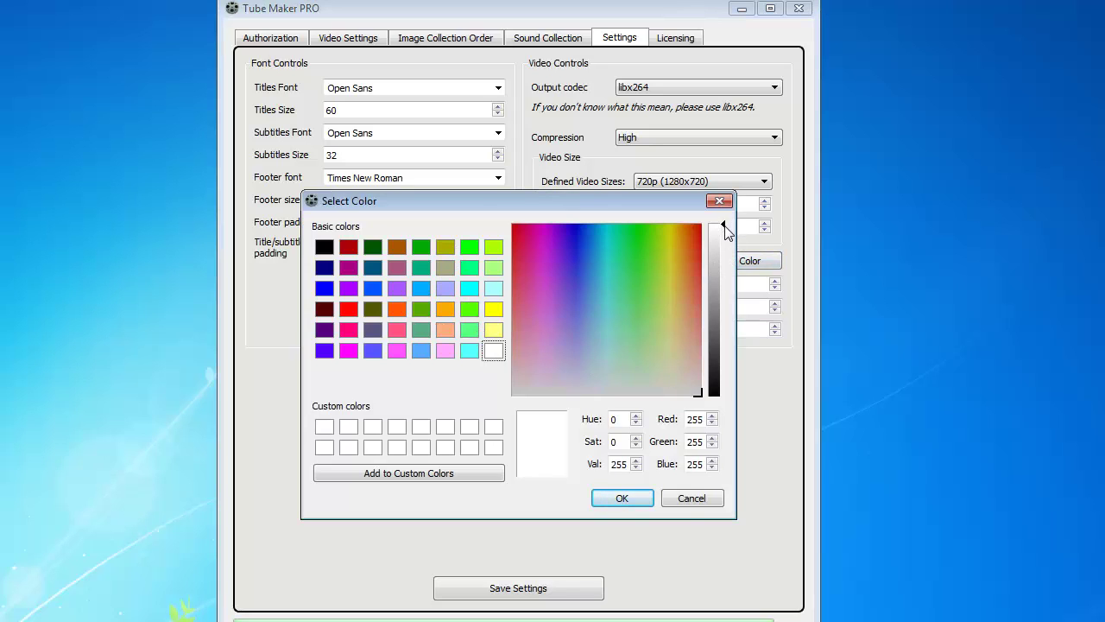
drag(723, 226, 722, 270)
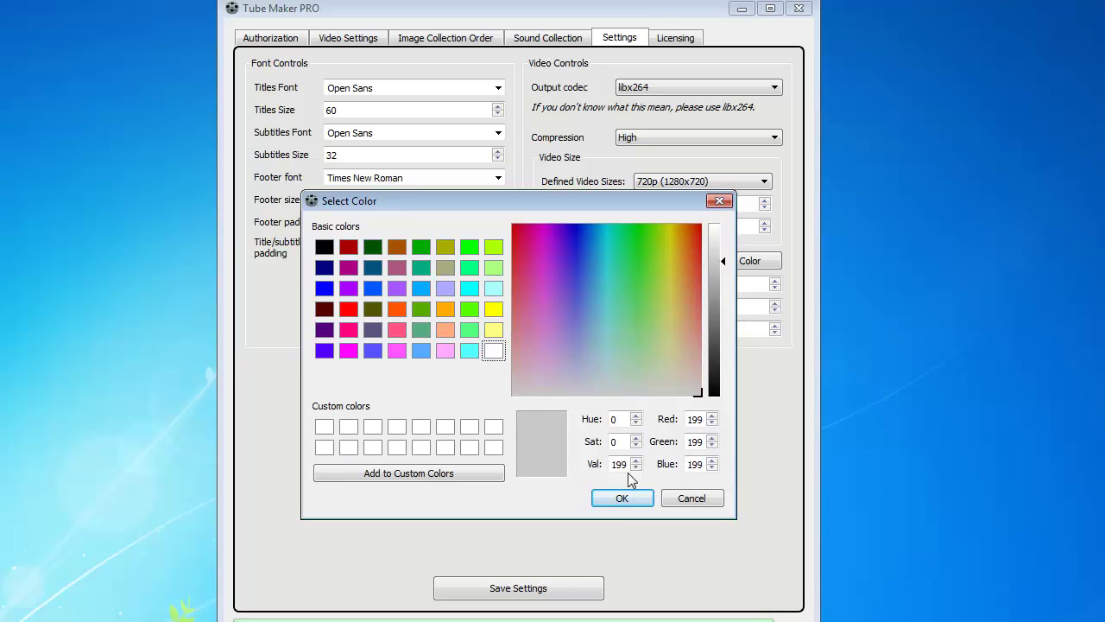
click(609, 500)
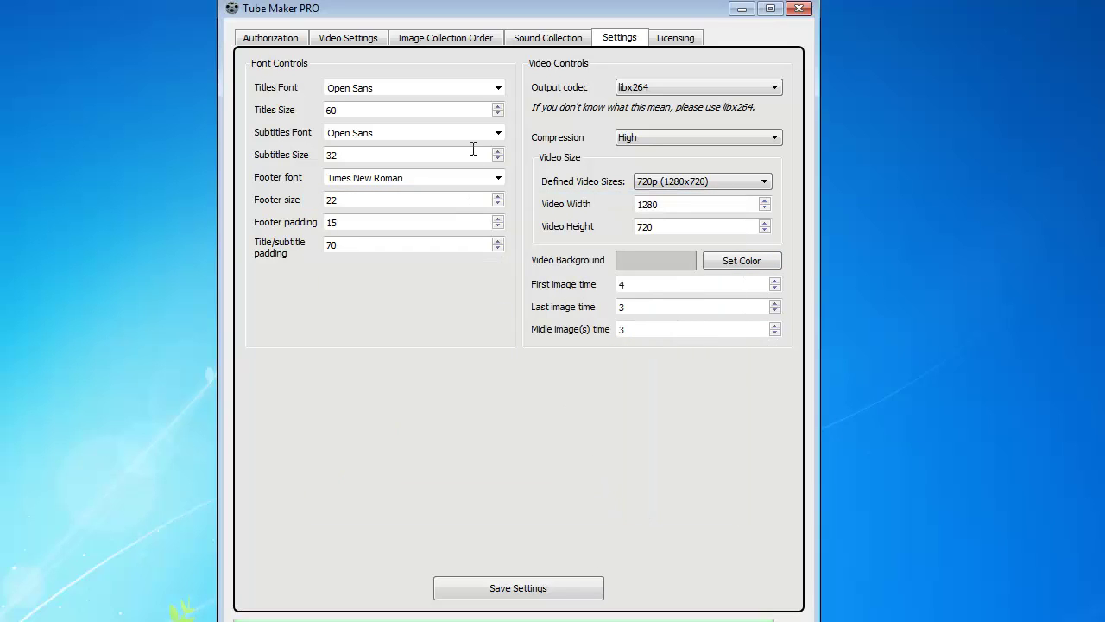
Look over the titles font choices and create the video again with the updated settings
click(497, 87)
click(497, 87)
click(345, 39)
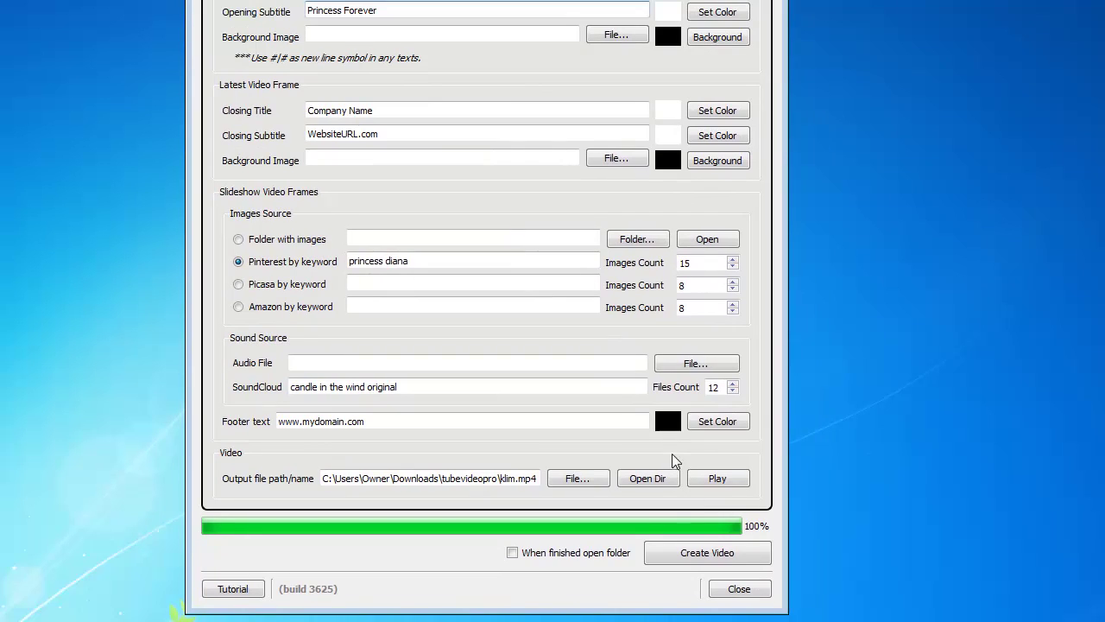
click(721, 556)
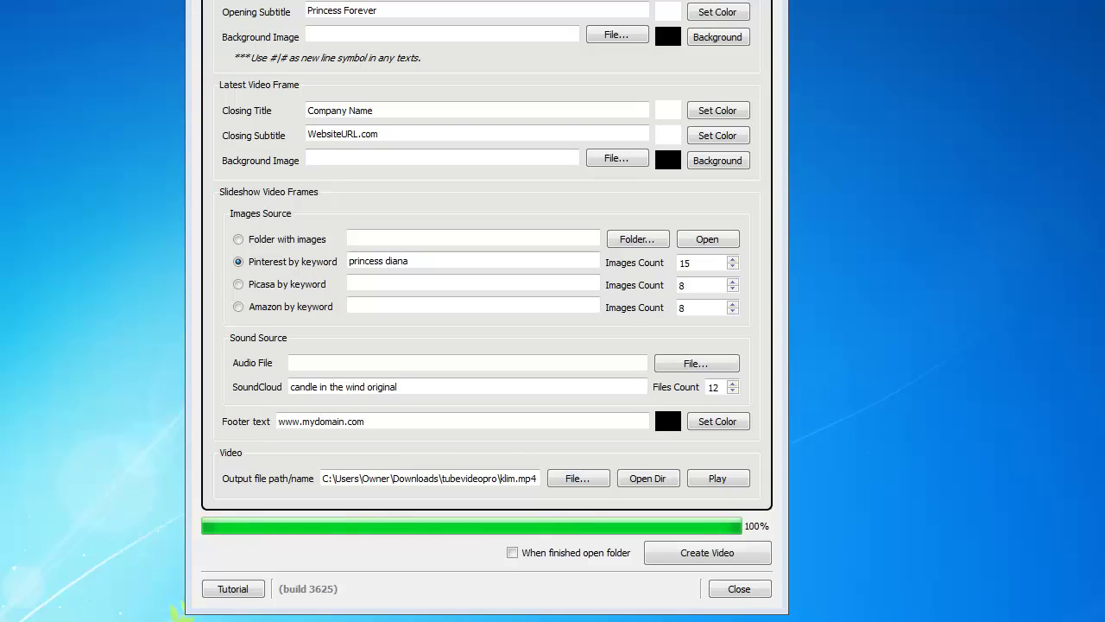
Play the new klim.mp4 in a smaller VLC window to review the title and slides, then pause and close it
click(714, 479)
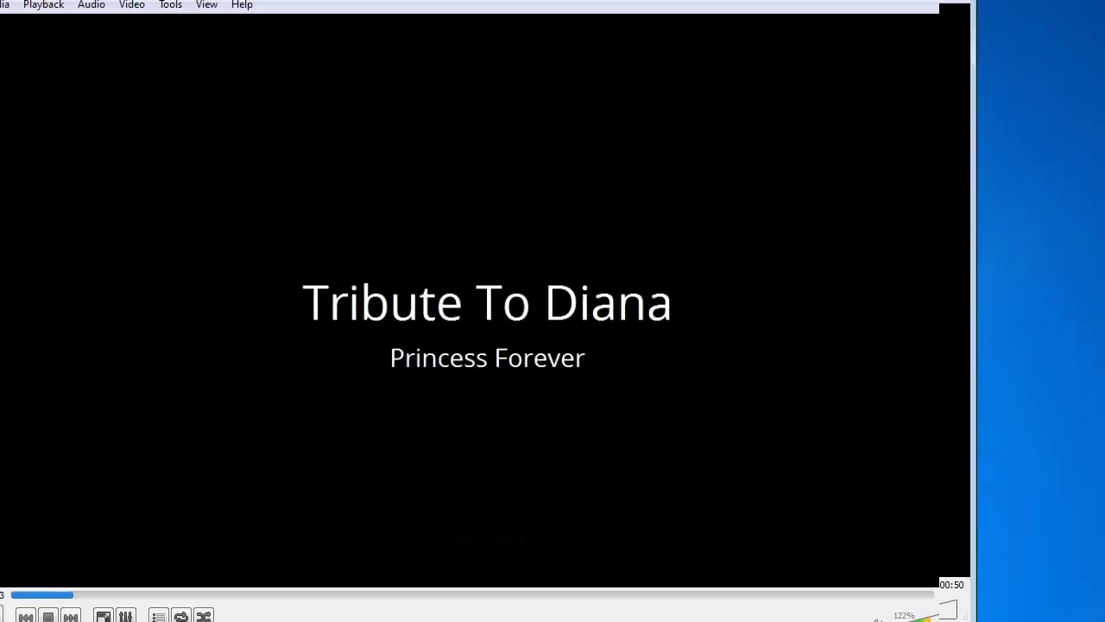
drag(545, 90, 653, 53)
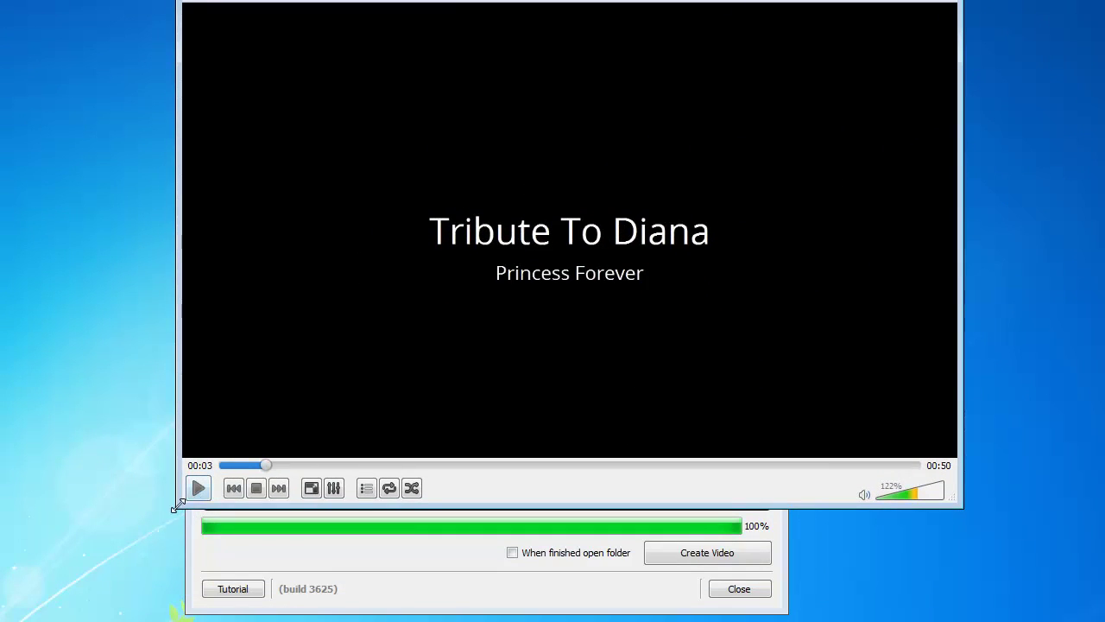
drag(177, 507, 369, 388)
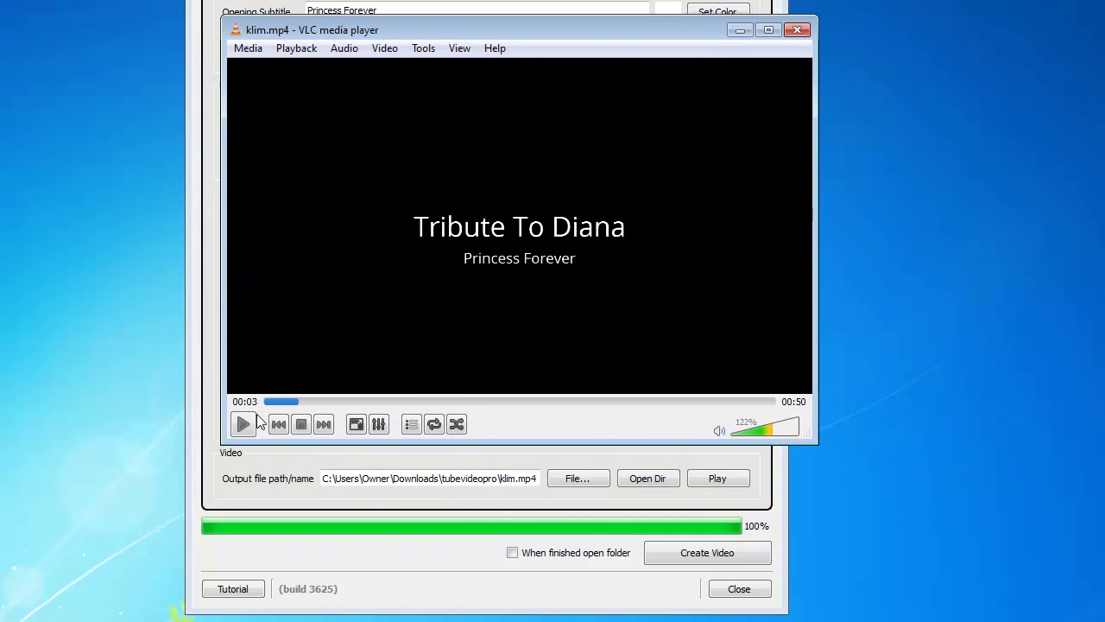
click(244, 424)
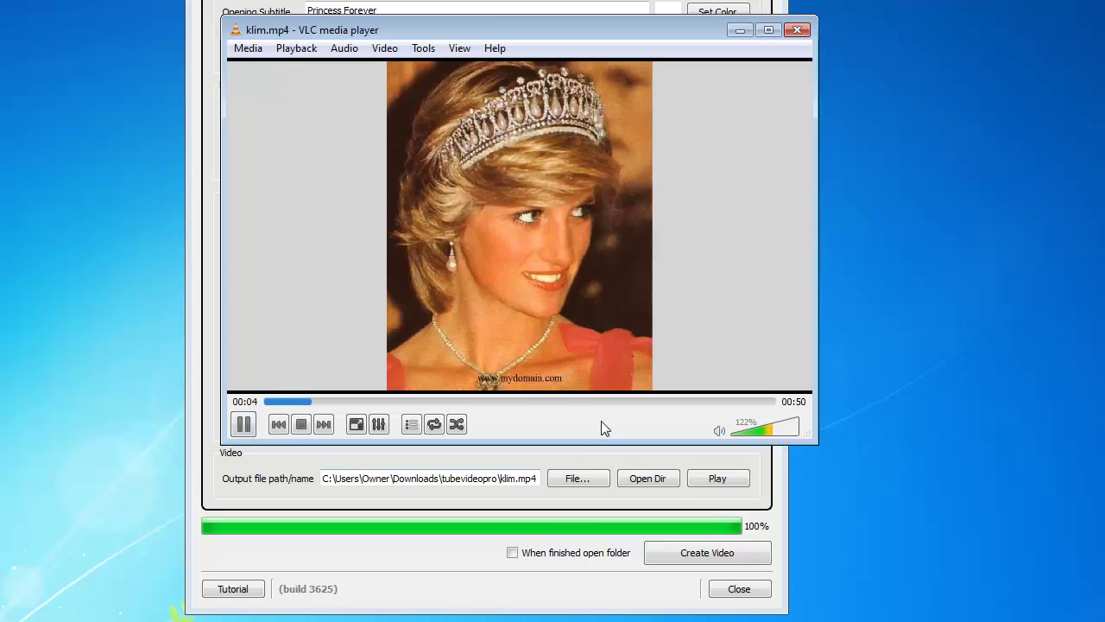
drag(604, 440, 604, 432)
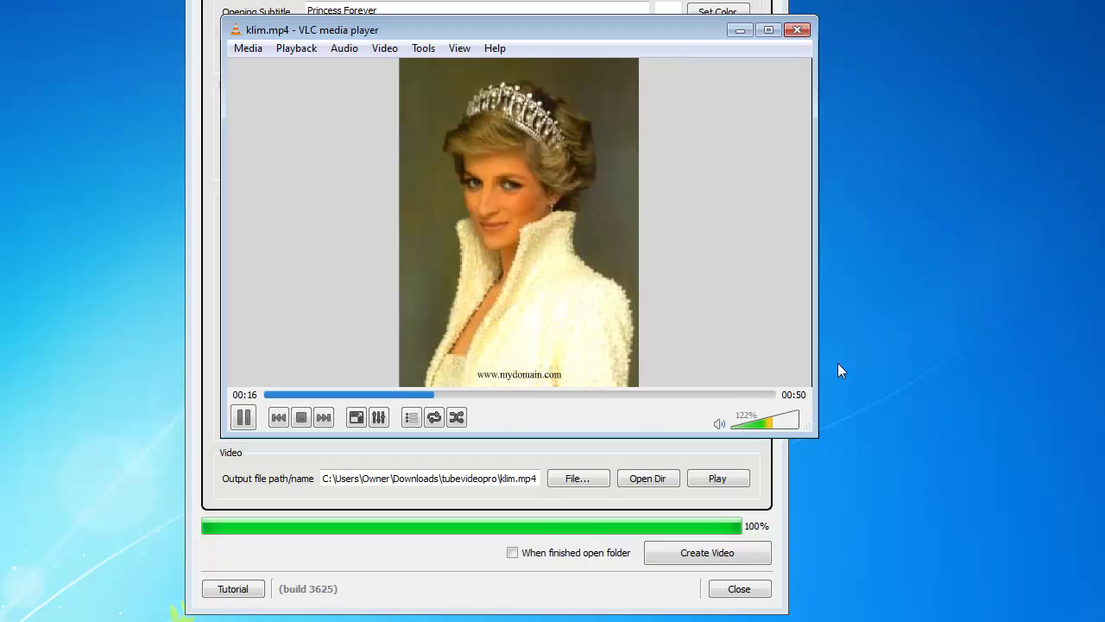
click(242, 417)
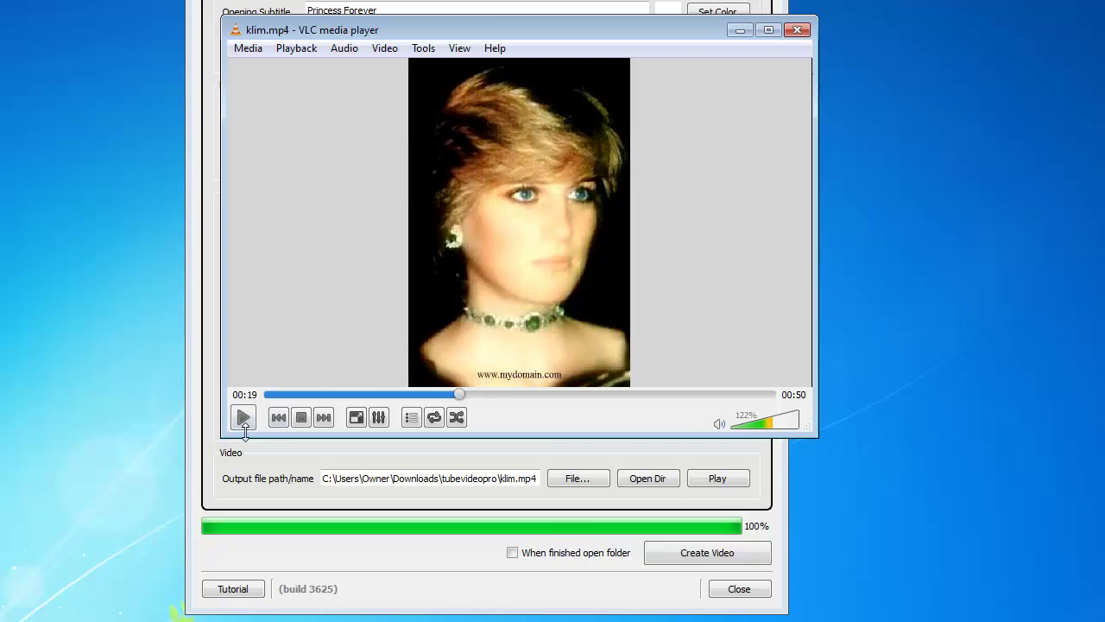
click(789, 32)
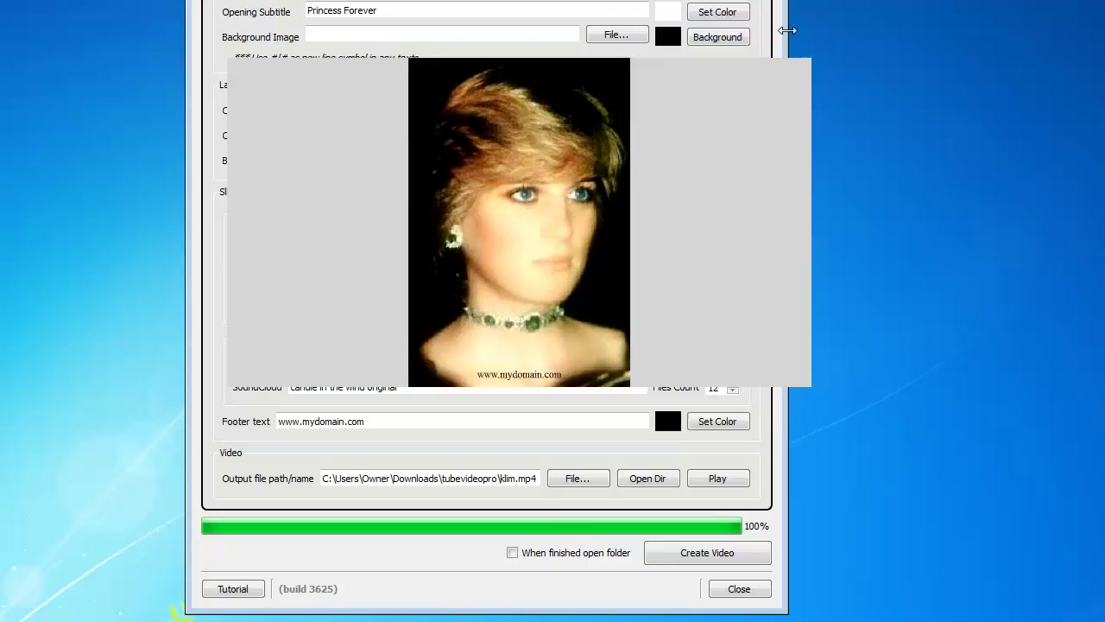